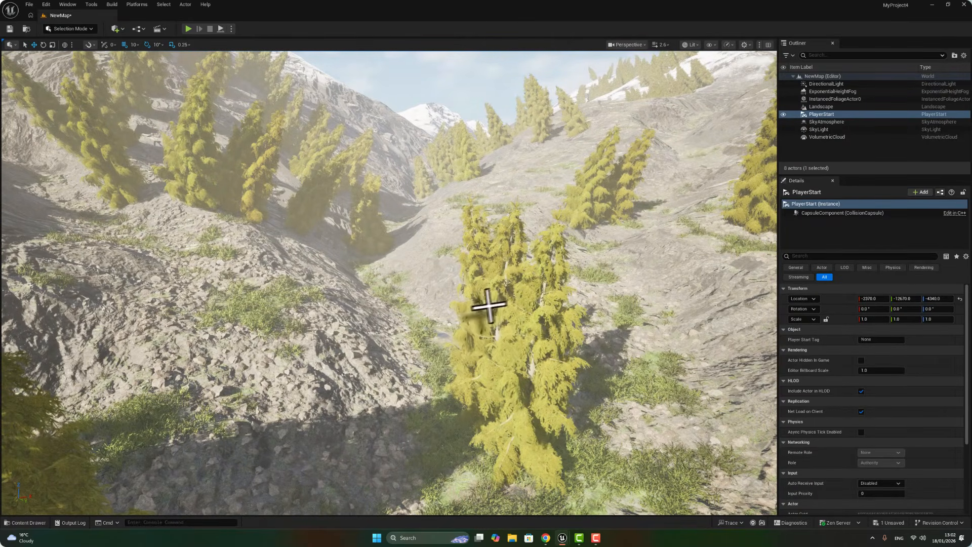
{"action": "right_click_drag", "start_coordinate": [402, 273], "coordinate": [457, 277]}
{"action": "key", "text": "s"}
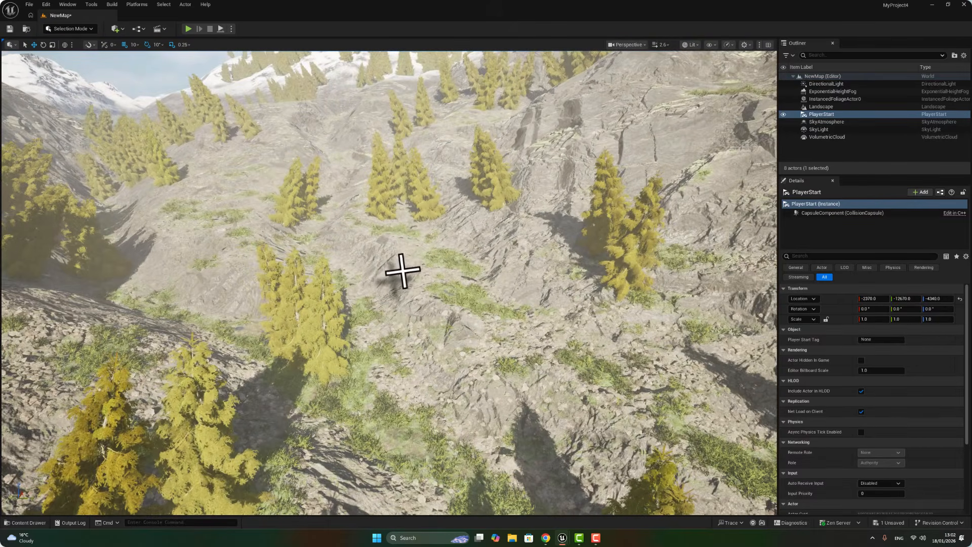
{"action": "scroll", "coordinate": [403, 271], "scroll_direction": "up", "scroll_amount": 3}
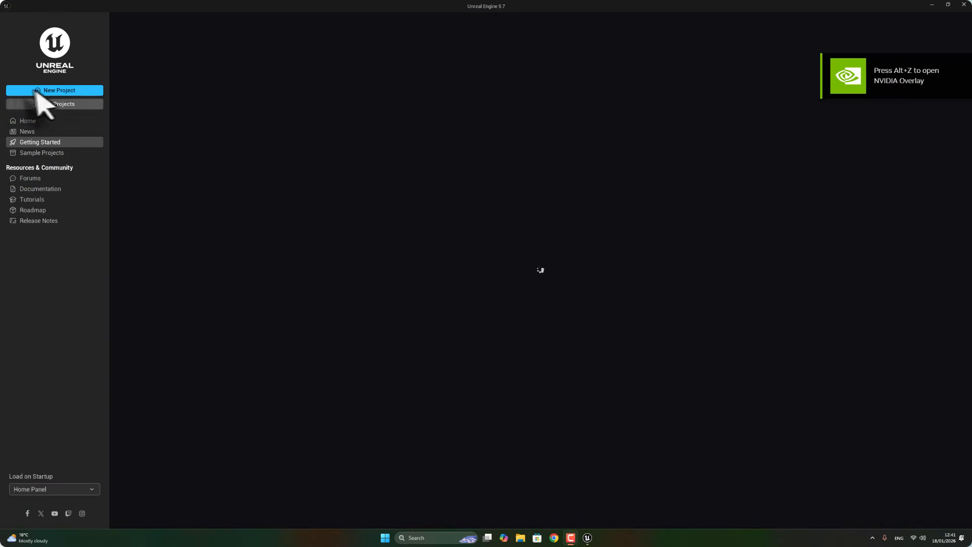
Create a new project from the Third Person game template.
{"action": "left_click", "coordinate": [54, 90]}
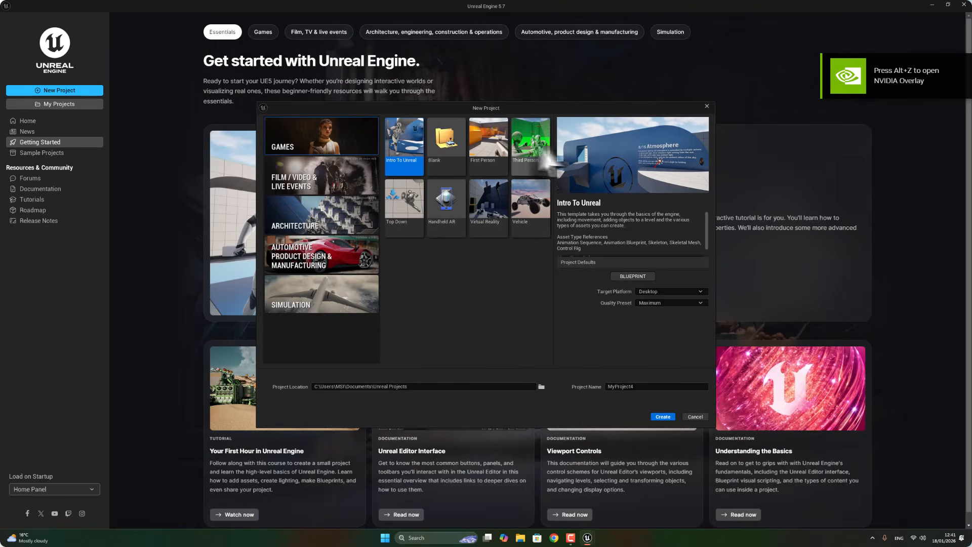
{"action": "left_click", "coordinate": [536, 139]}
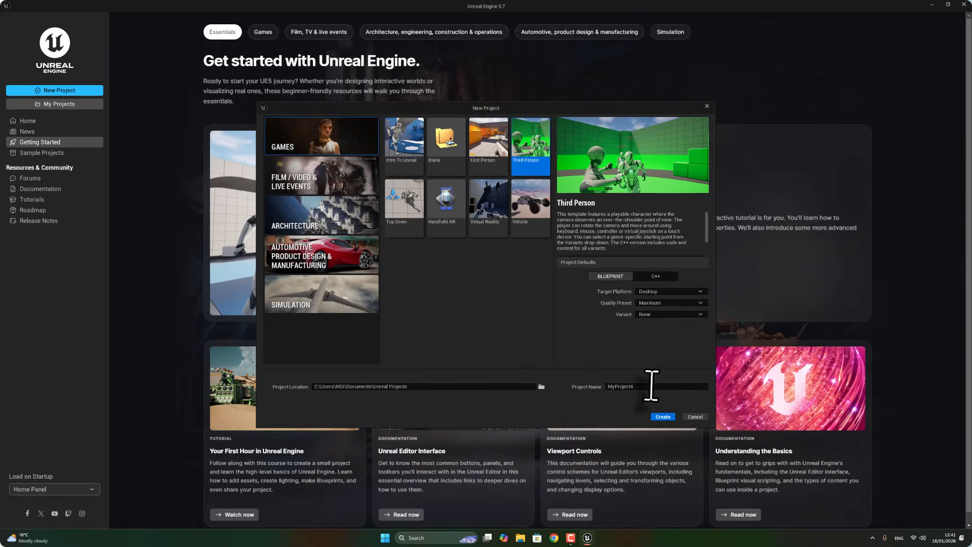
{"action": "left_click", "coordinate": [662, 418]}
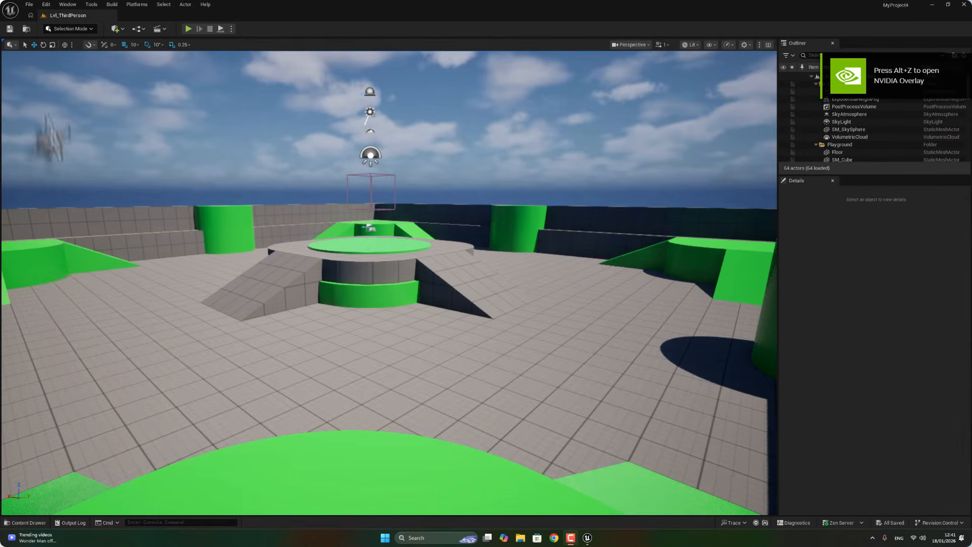
Create a new Empty Level.
{"action": "left_click", "coordinate": [28, 5]}
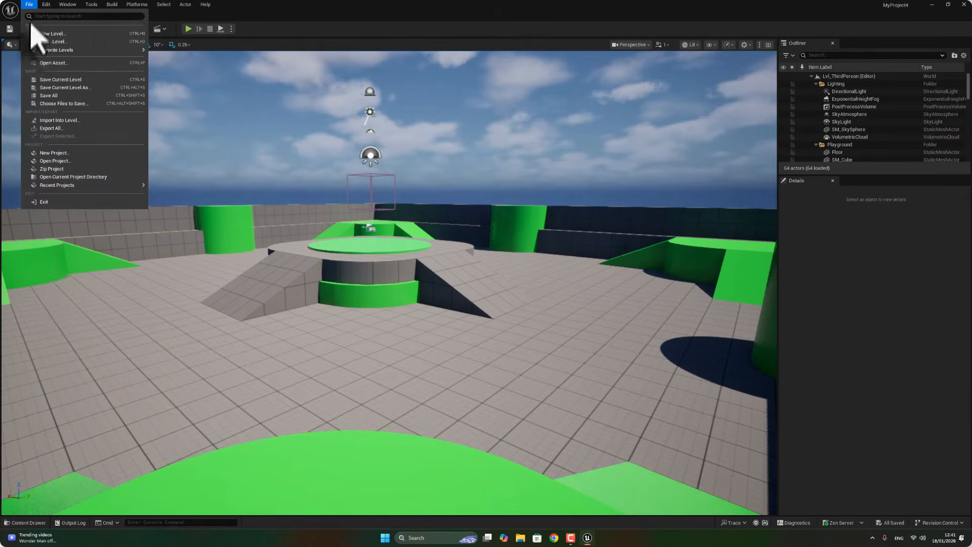
{"action": "left_click", "coordinate": [58, 36]}
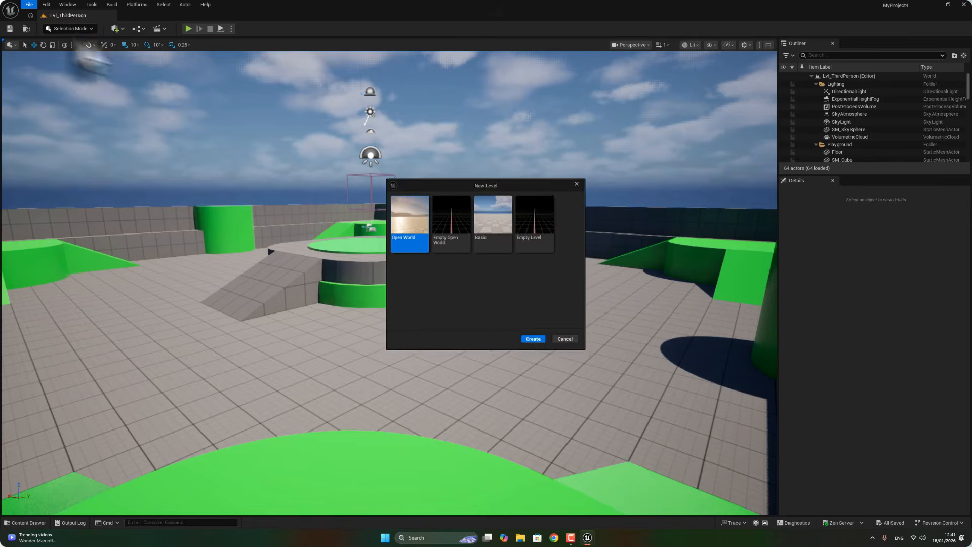
{"action": "left_click", "coordinate": [549, 230]}
{"action": "left_click", "coordinate": [534, 340]}
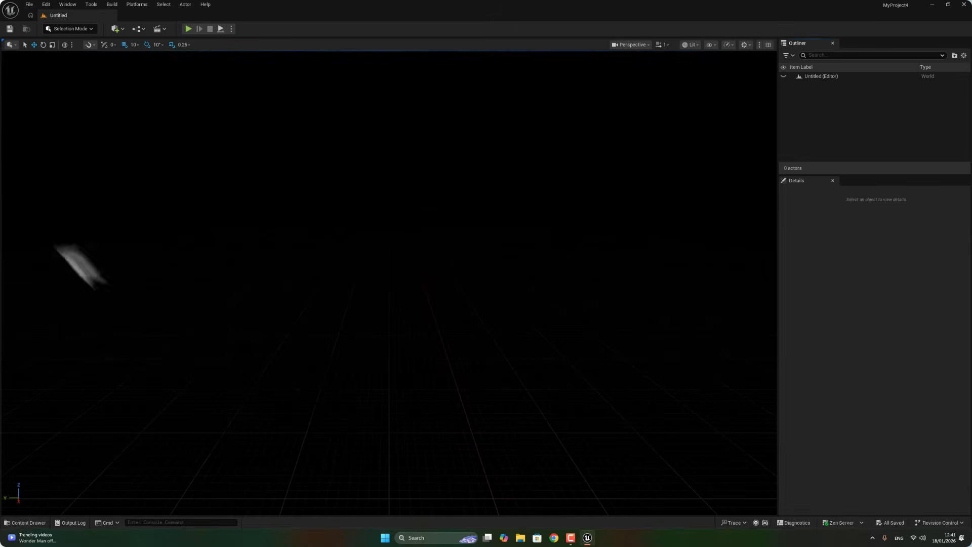
Save the current level as NewMap in the Content folder.
{"action": "left_click", "coordinate": [28, 5]}
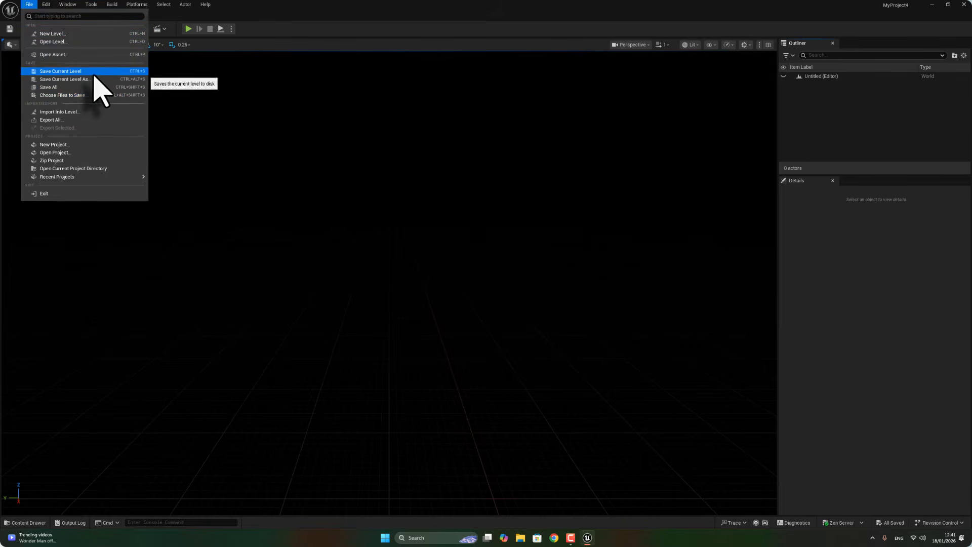
{"action": "left_click", "coordinate": [94, 74]}
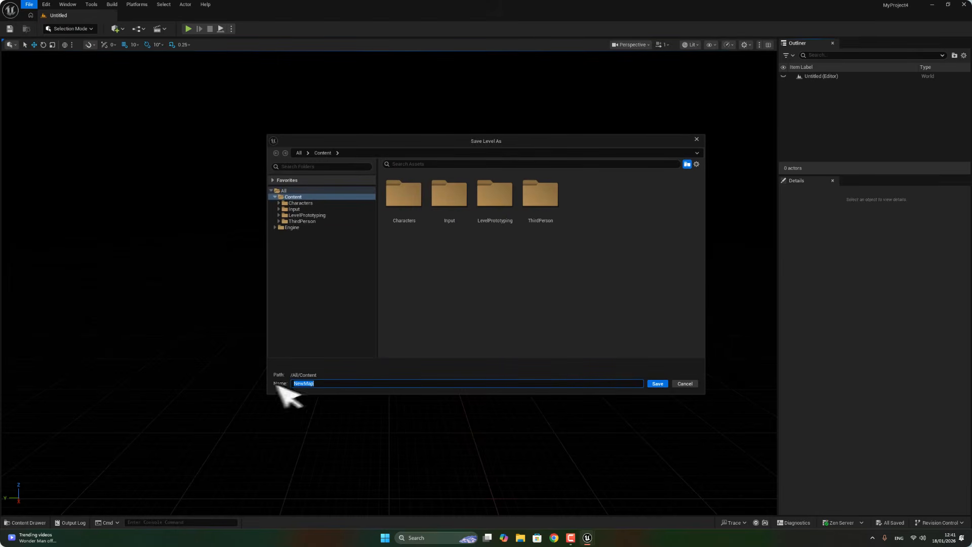
{"action": "left_click", "coordinate": [657, 385]}
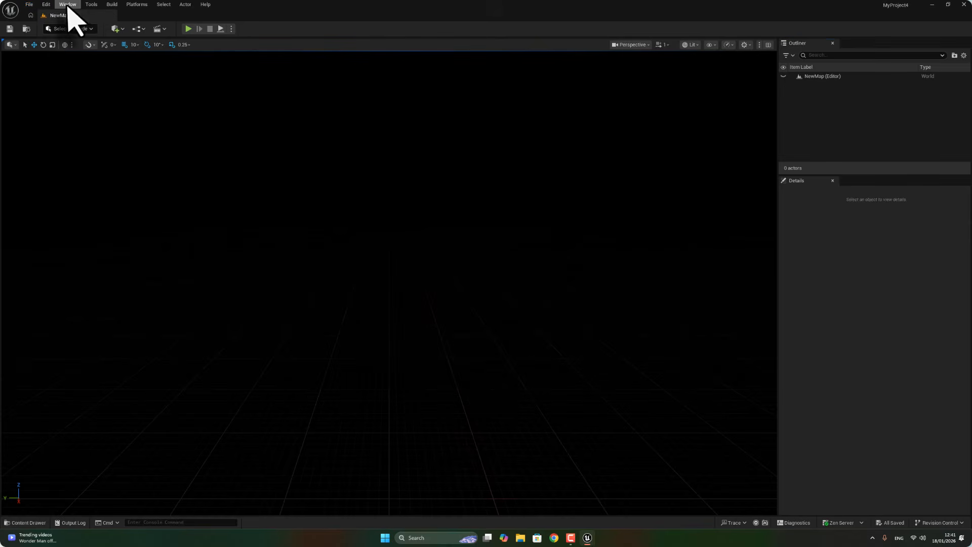
Open the Env. Light Mixer and create a Sky Light.
{"action": "left_click", "coordinate": [67, 5]}
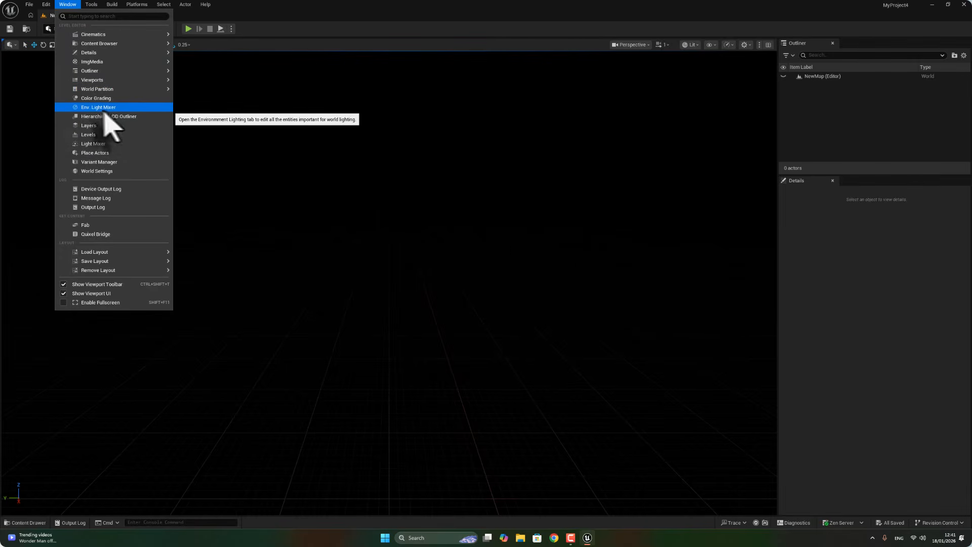
{"action": "left_click", "coordinate": [89, 107]}
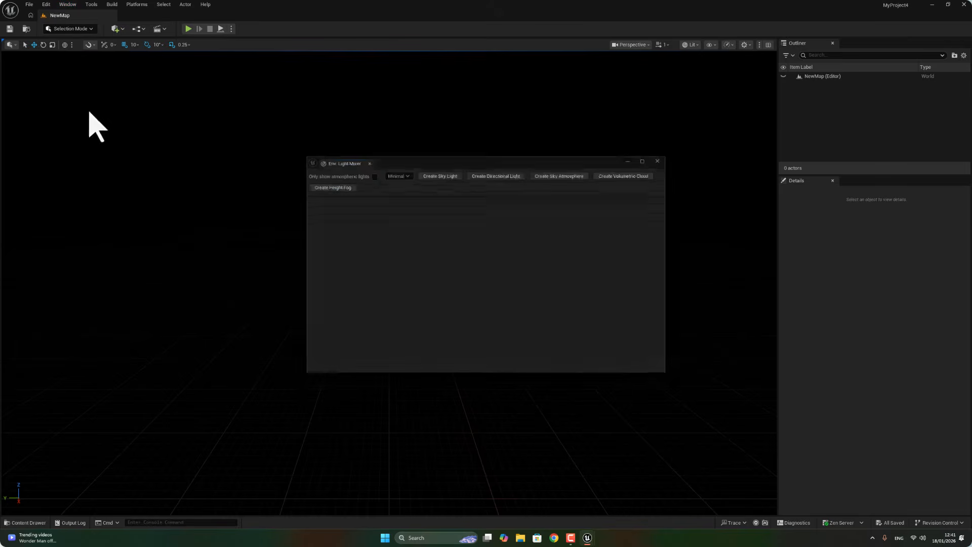
{"action": "left_click", "coordinate": [438, 171]}
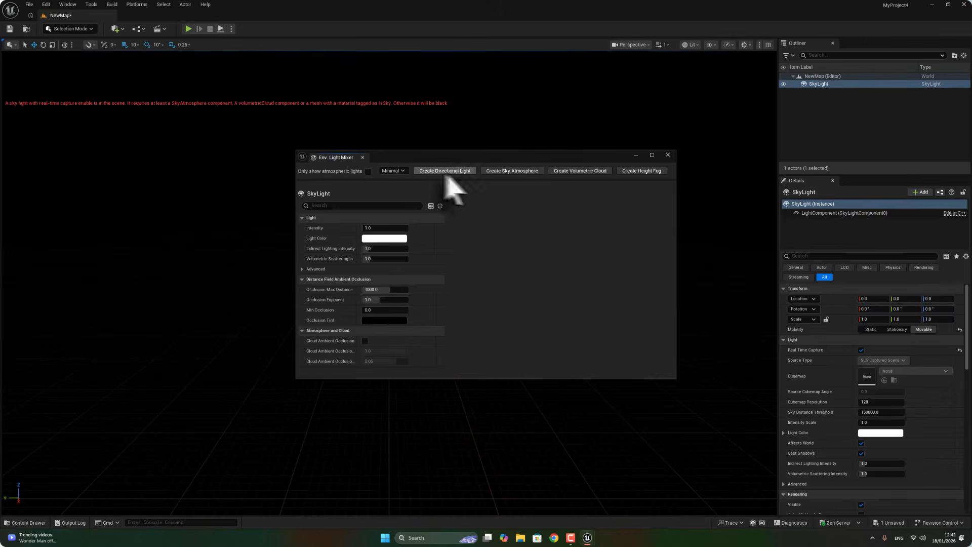
Create a directional light, sky atmosphere, volumetric cloud and height fog from the light mixer.
{"action": "left_click", "coordinate": [445, 172]}
{"action": "left_click", "coordinate": [459, 171]}
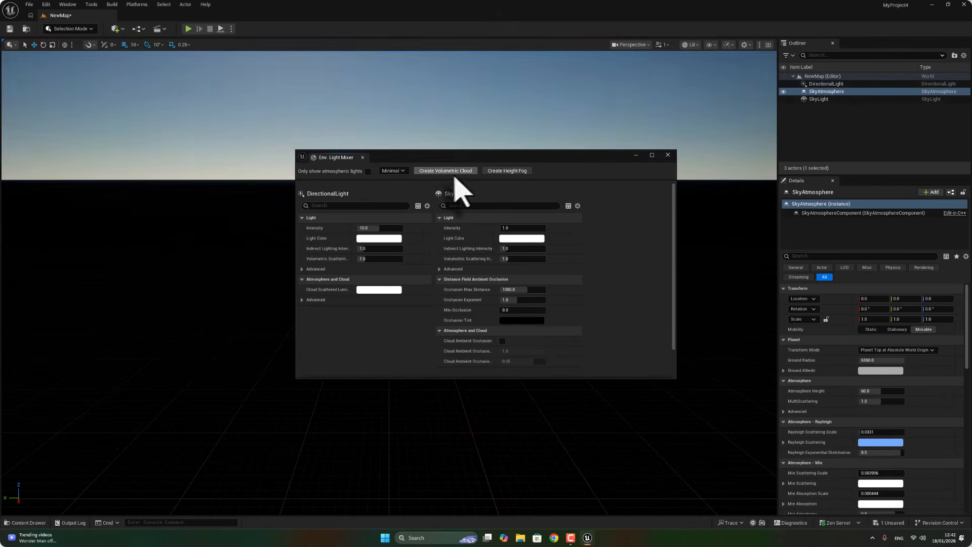
{"action": "left_click", "coordinate": [457, 171]}
{"action": "left_click", "coordinate": [441, 171]}
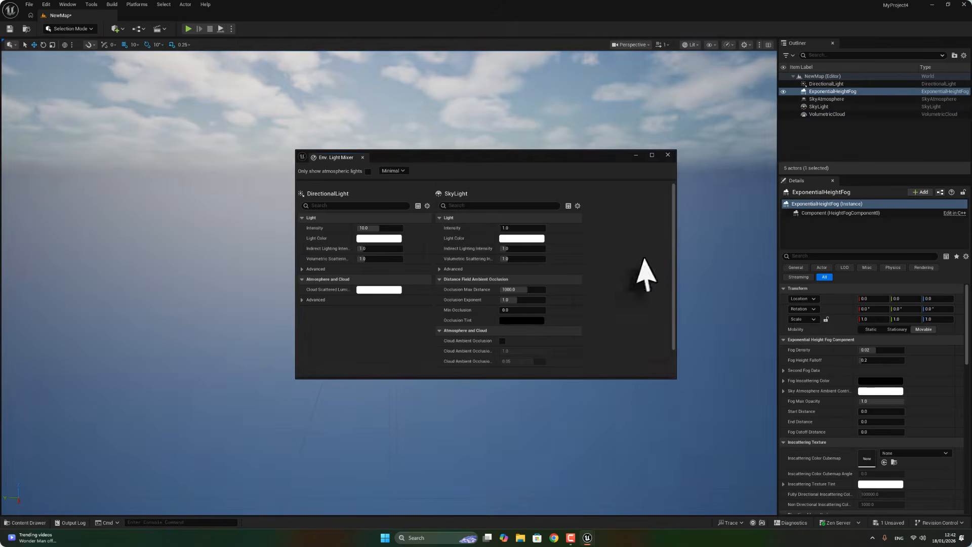
Enable Volumetric Fog on the exponential height fog and close the light mixer.
{"action": "left_click_drag", "start_coordinate": [673, 224], "coordinate": [685, 405]}
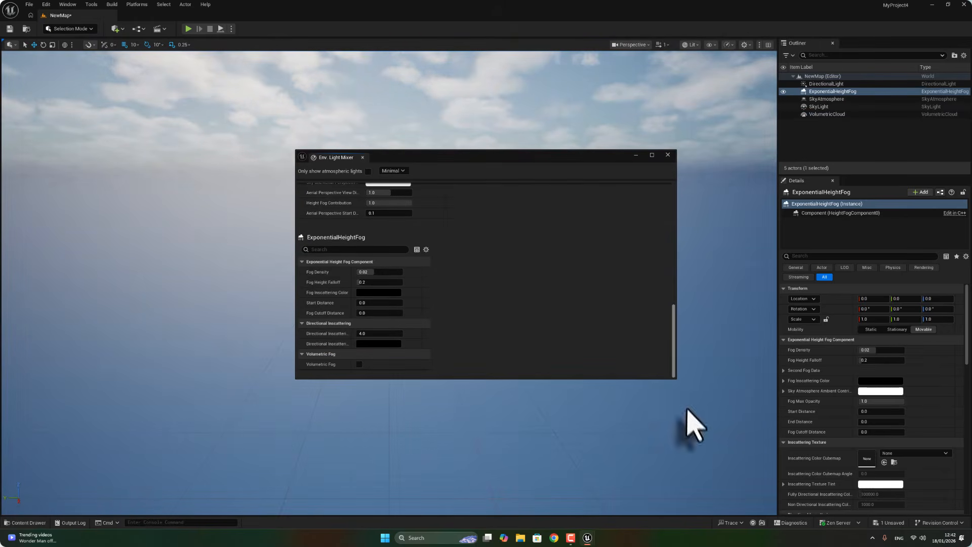
{"action": "left_click", "coordinate": [359, 365]}
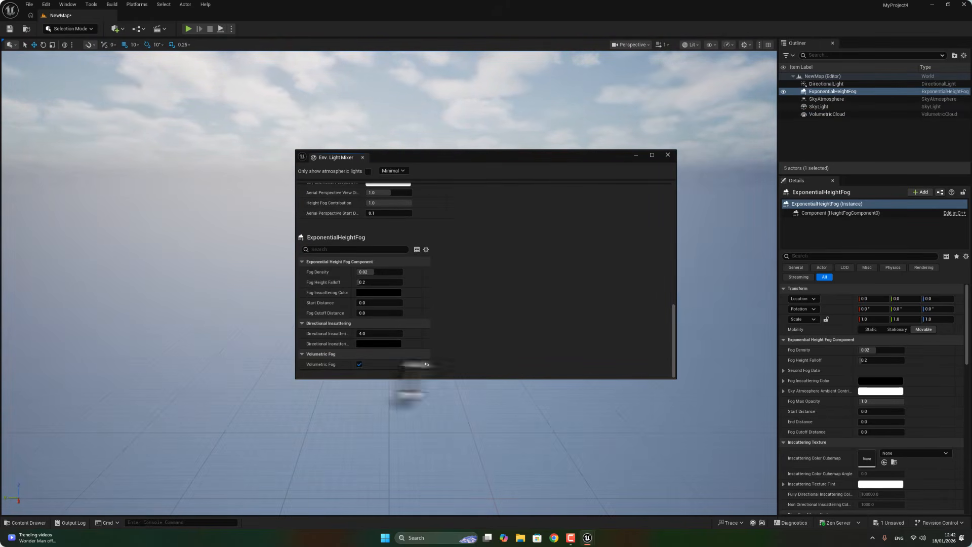
{"action": "left_click", "coordinate": [668, 155]}
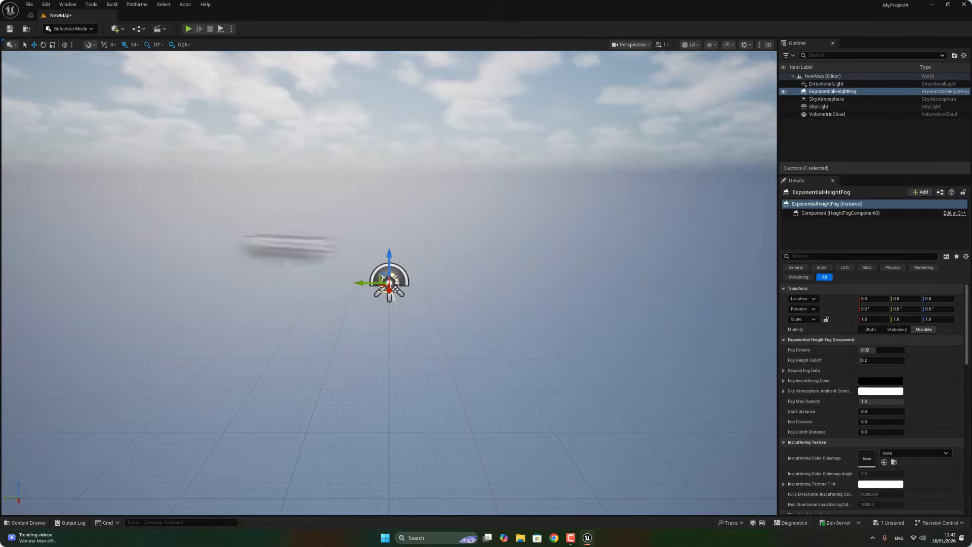
Save all changes to the level.
{"action": "left_click", "coordinate": [29, 5]}
{"action": "left_click", "coordinate": [66, 101]}
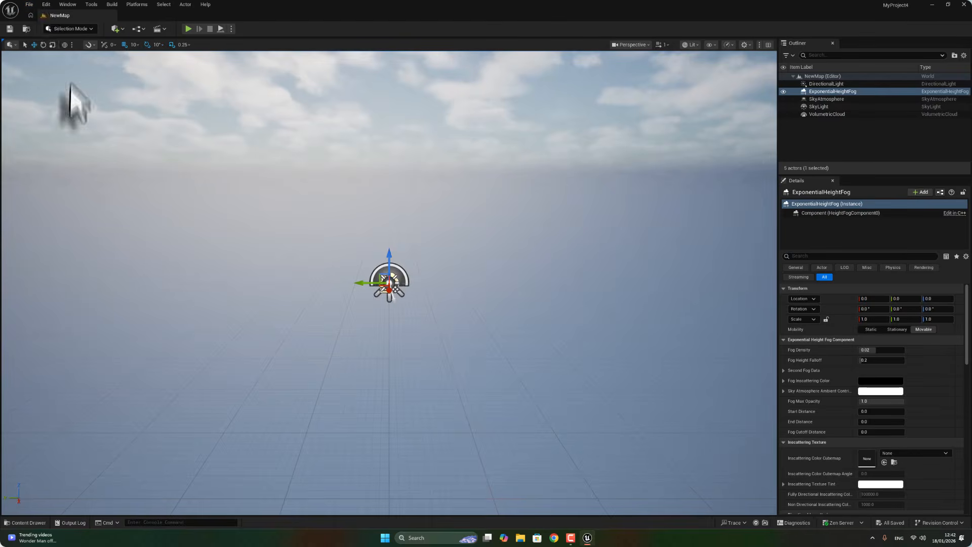
Switch the editor to Landscape mode.
{"action": "left_click", "coordinate": [29, 6]}
{"action": "left_click", "coordinate": [329, 103]}
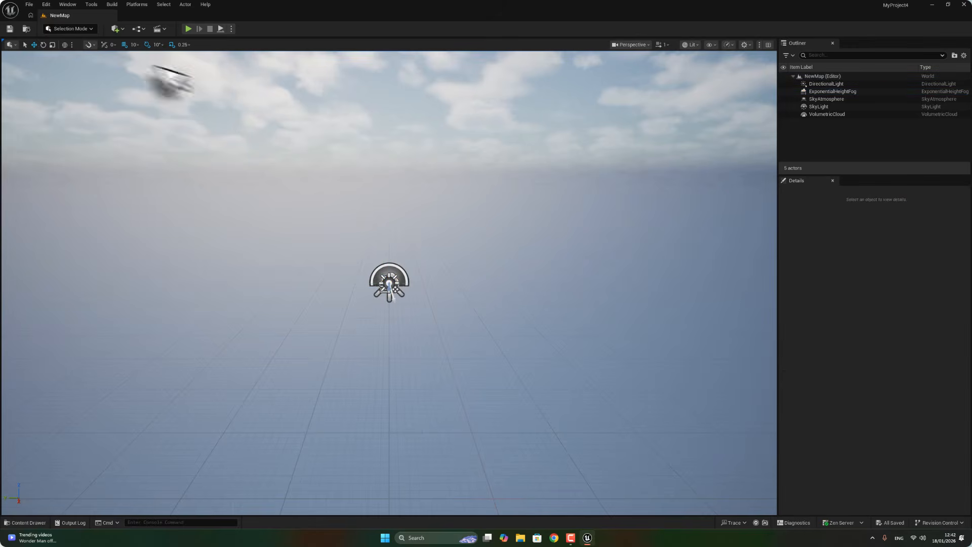
{"action": "left_click", "coordinate": [54, 31]}
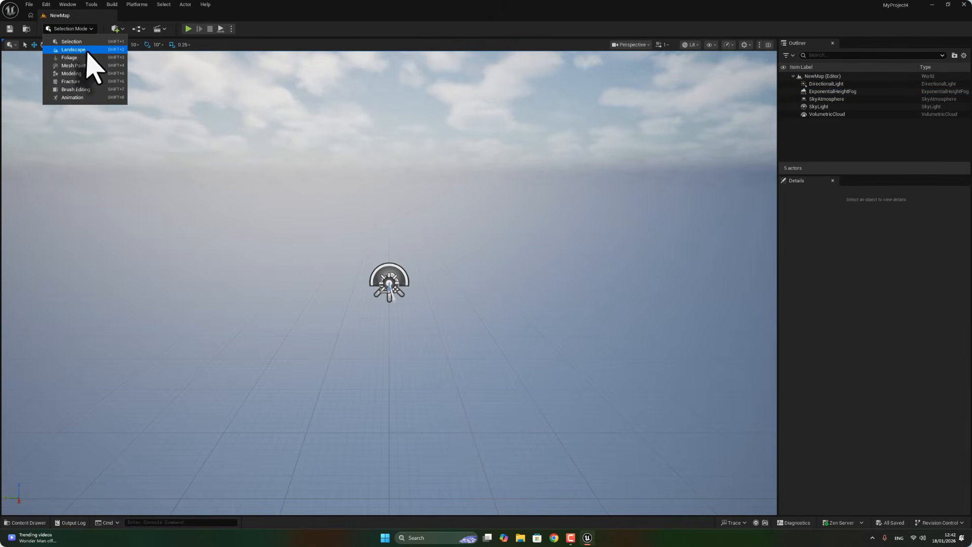
{"action": "left_click", "coordinate": [81, 49]}
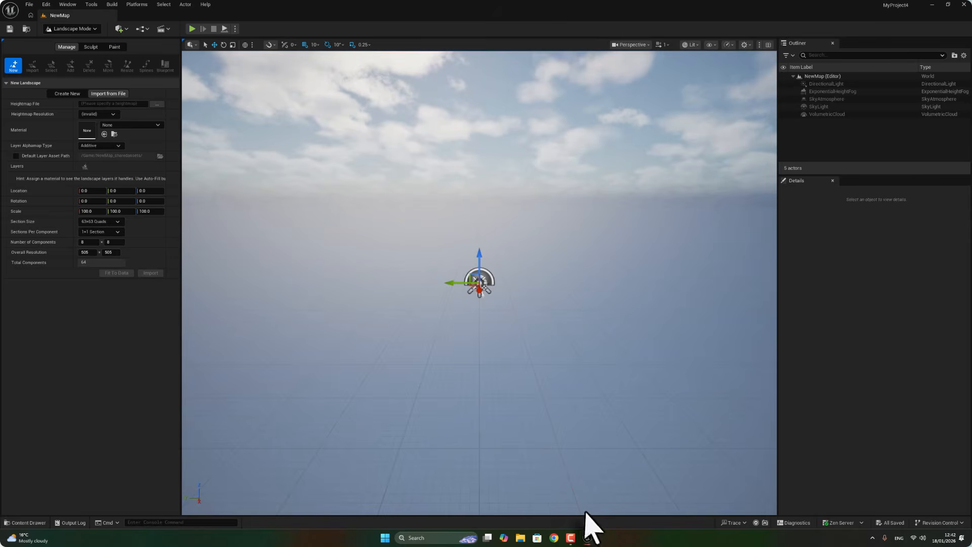
Switch to Chrome and search Google for greyscale 16 bit.
{"action": "left_click", "coordinate": [555, 540]}
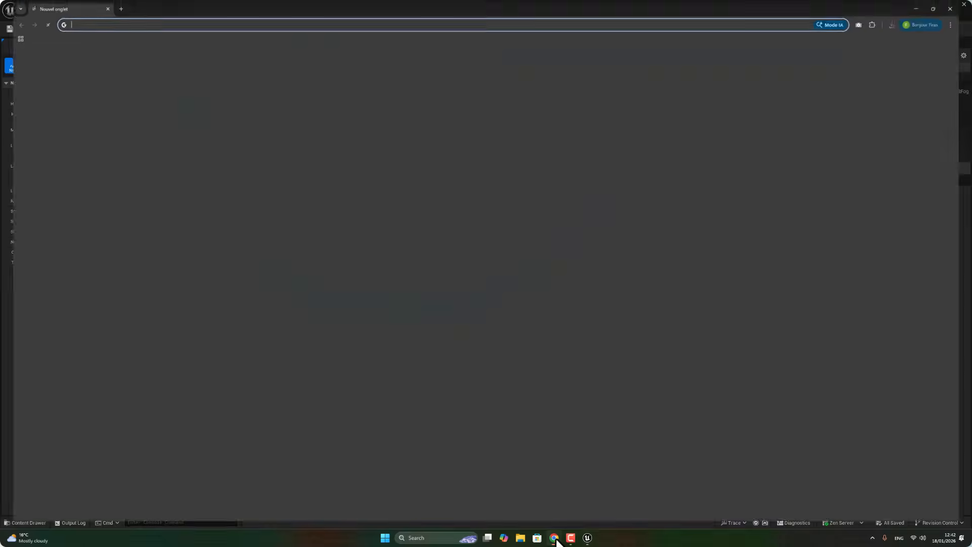
{"action": "left_click", "coordinate": [208, 24]}
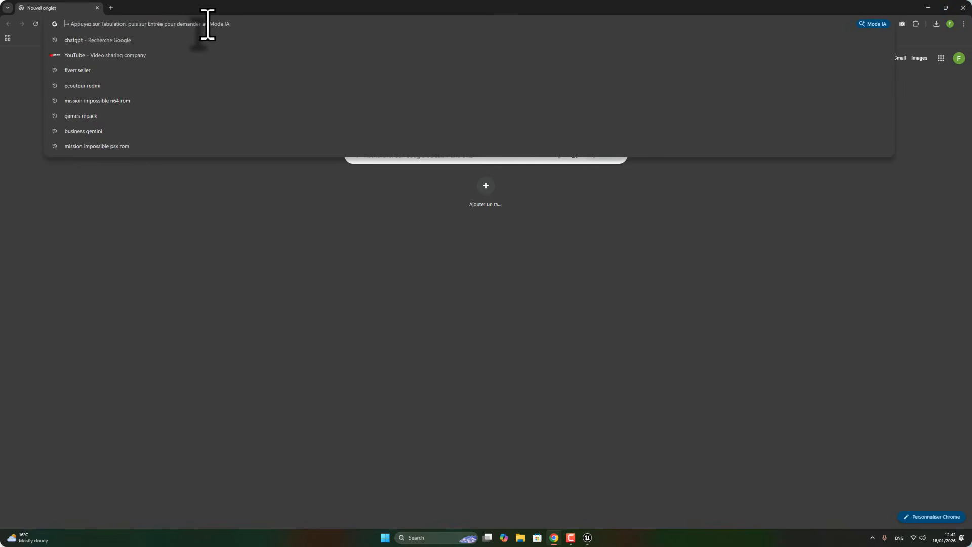
{"action": "type", "text": "gr"}
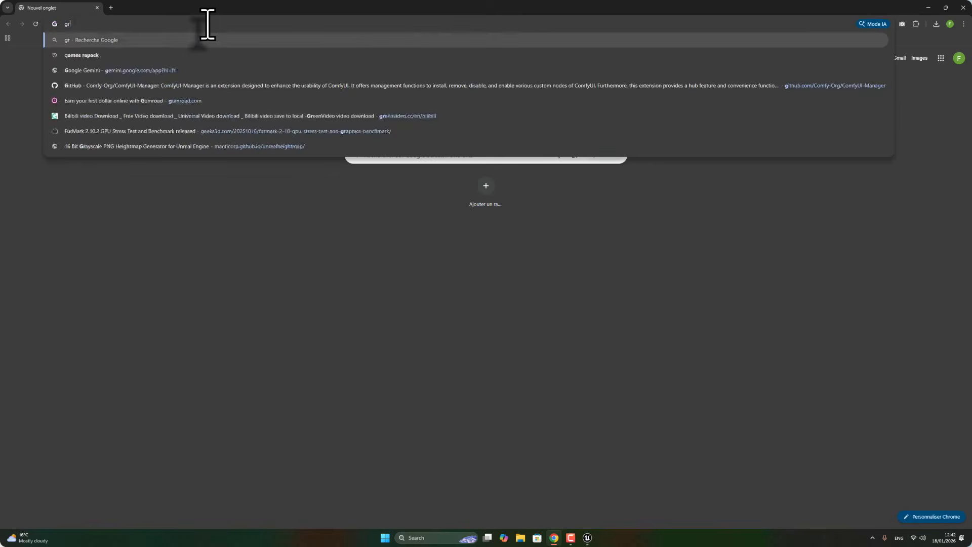
{"action": "type", "text": "eyscale "}
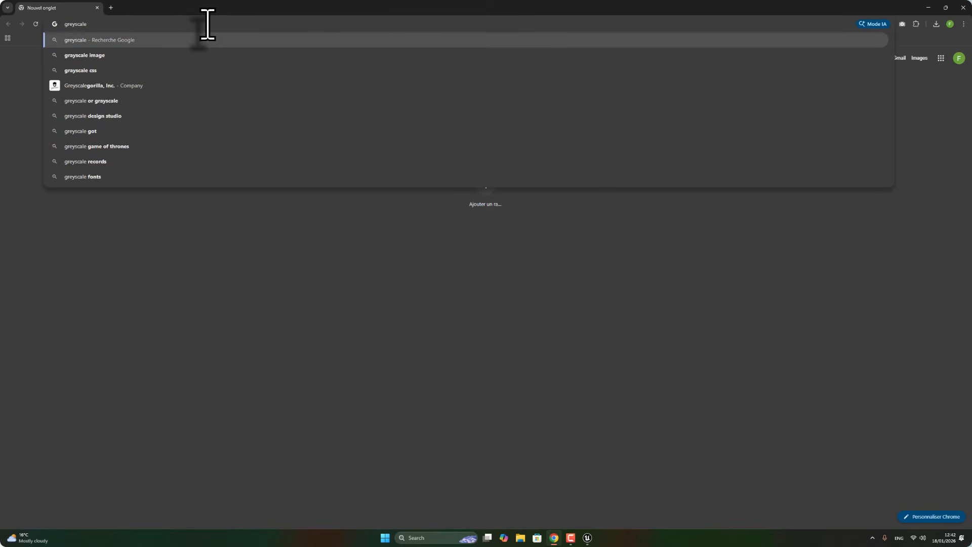
{"action": "type", "text": "16 bit"}
{"action": "key", "text": "Return"}
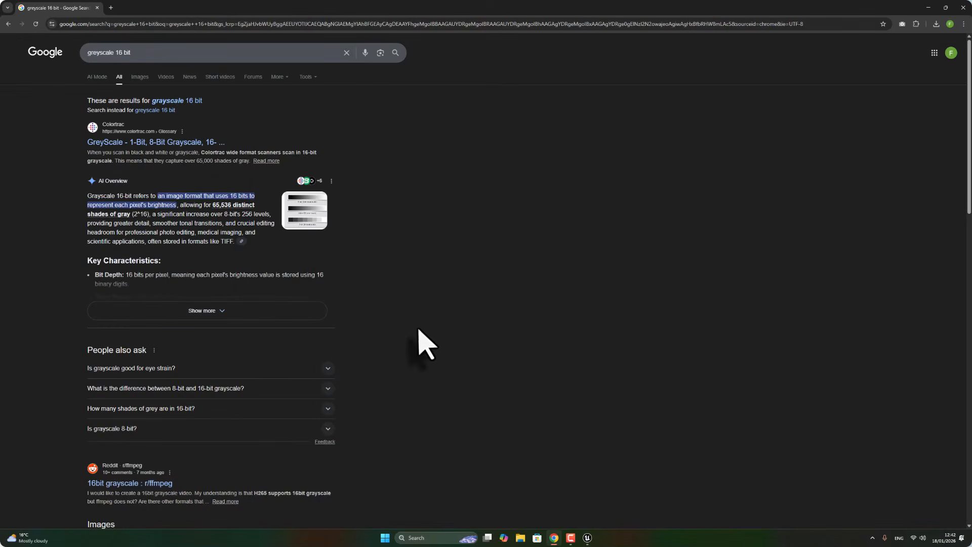
Browse the search results about 16-bit greyscale images.
{"action": "scroll", "coordinate": [245, 256], "scroll_direction": "down", "scroll_amount": 9}
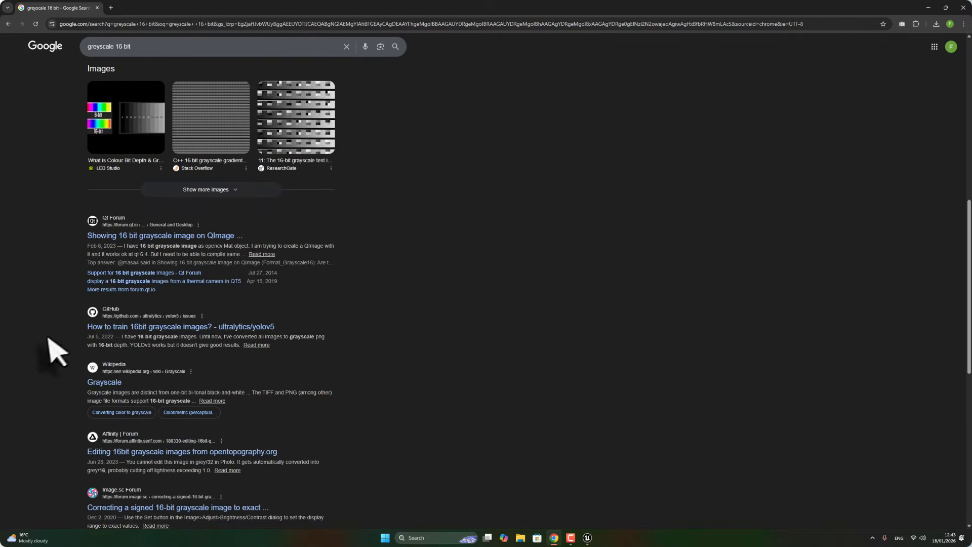
{"action": "scroll", "coordinate": [363, 405], "scroll_direction": "down", "scroll_amount": 4}
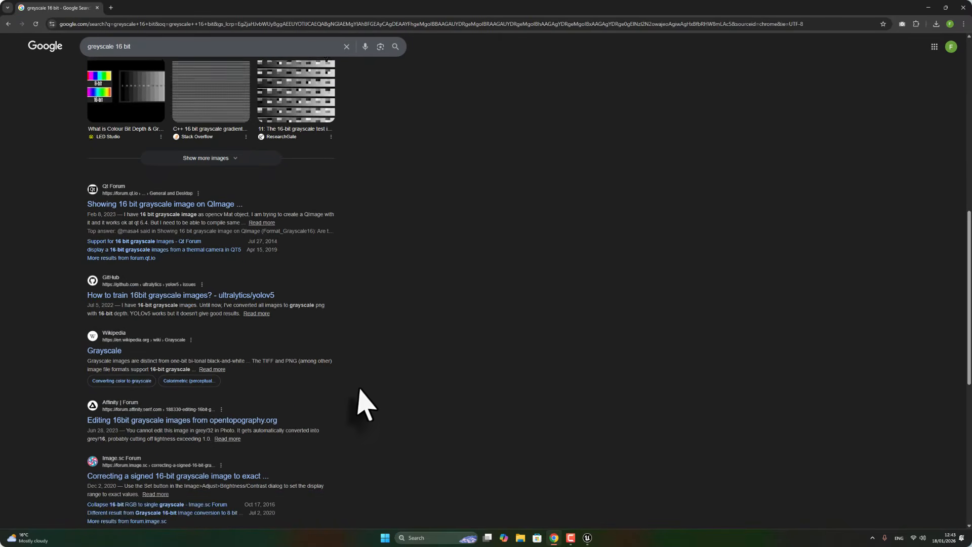
{"action": "scroll", "coordinate": [363, 405], "scroll_direction": "down", "scroll_amount": 4}
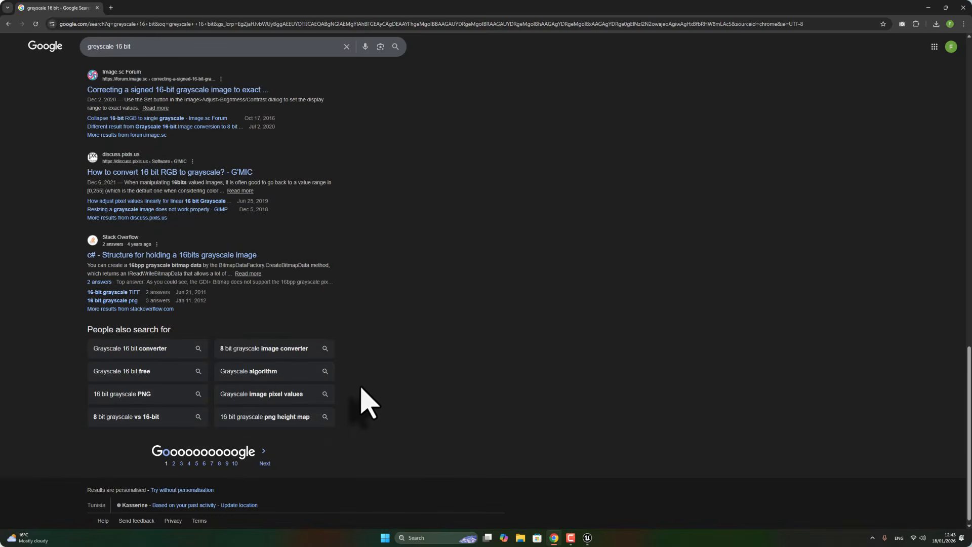
{"action": "scroll", "coordinate": [163, 374], "scroll_direction": "up", "scroll_amount": 20}
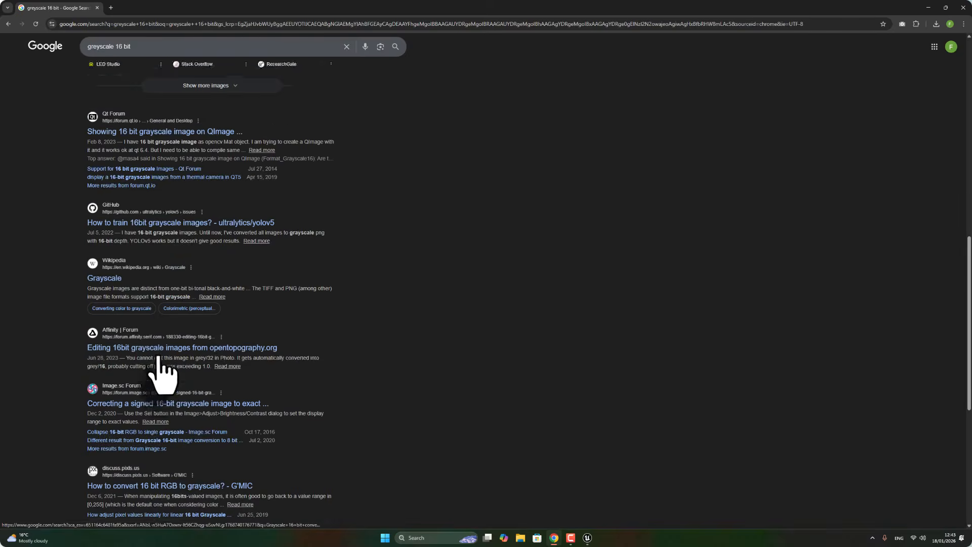
{"action": "scroll", "coordinate": [195, 123], "scroll_direction": "up", "scroll_amount": 2}
{"action": "scroll", "coordinate": [228, 278], "scroll_direction": "down", "scroll_amount": 5}
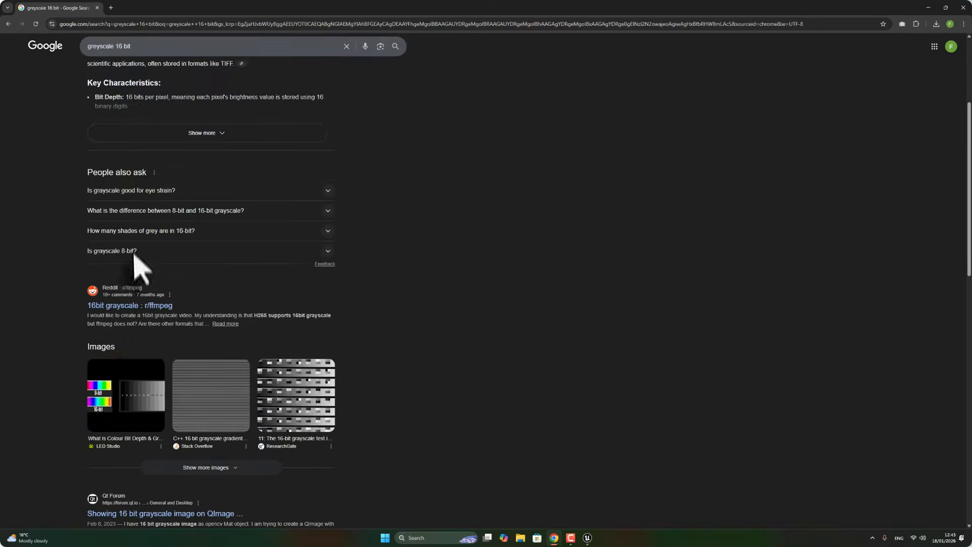
{"action": "scroll", "coordinate": [134, 137], "scroll_direction": "up", "scroll_amount": 5}
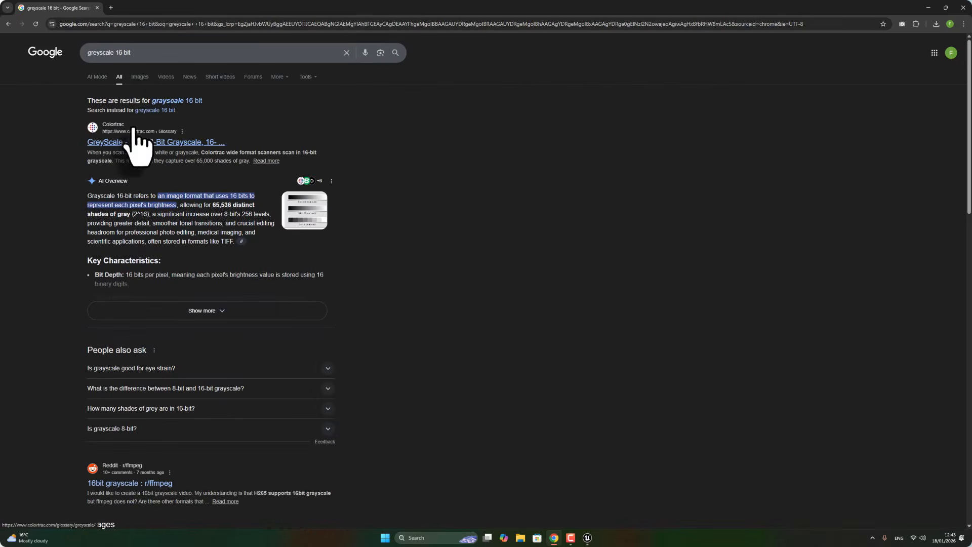
{"action": "scroll", "coordinate": [181, 114], "scroll_direction": "down", "scroll_amount": 1}
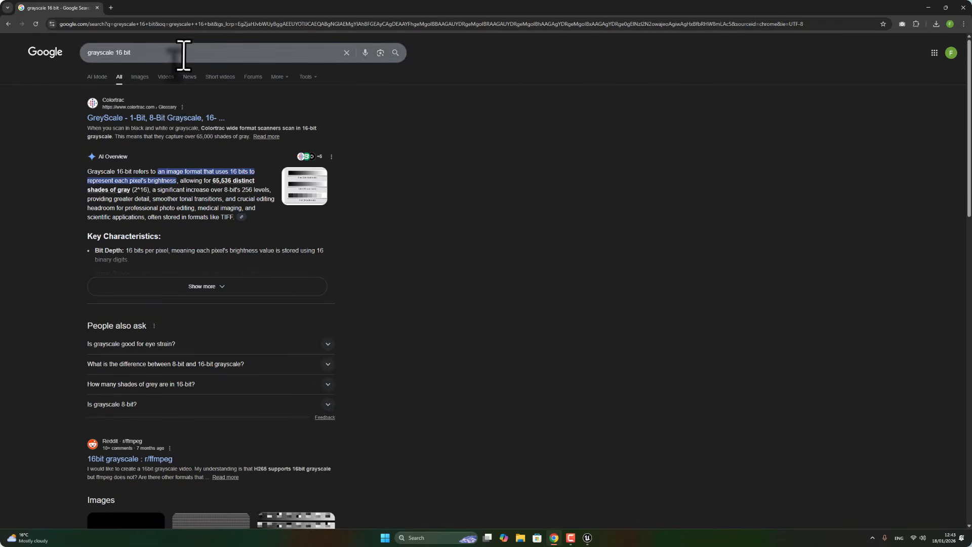
Search Google for 16 bit grayscale png and open the Unreal Engine 16-bit PNG heightmap generator page.
{"action": "left_click", "coordinate": [184, 54]}
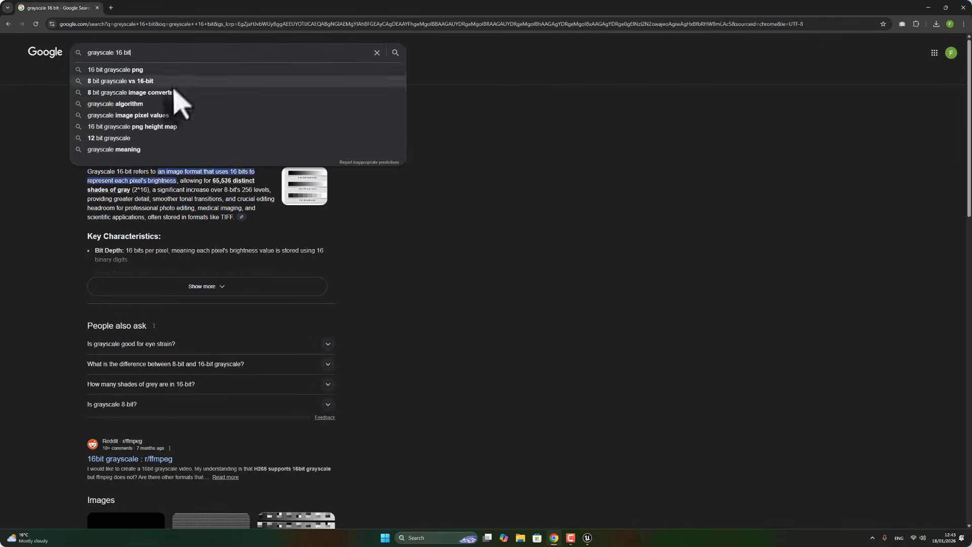
{"action": "left_click", "coordinate": [151, 71]}
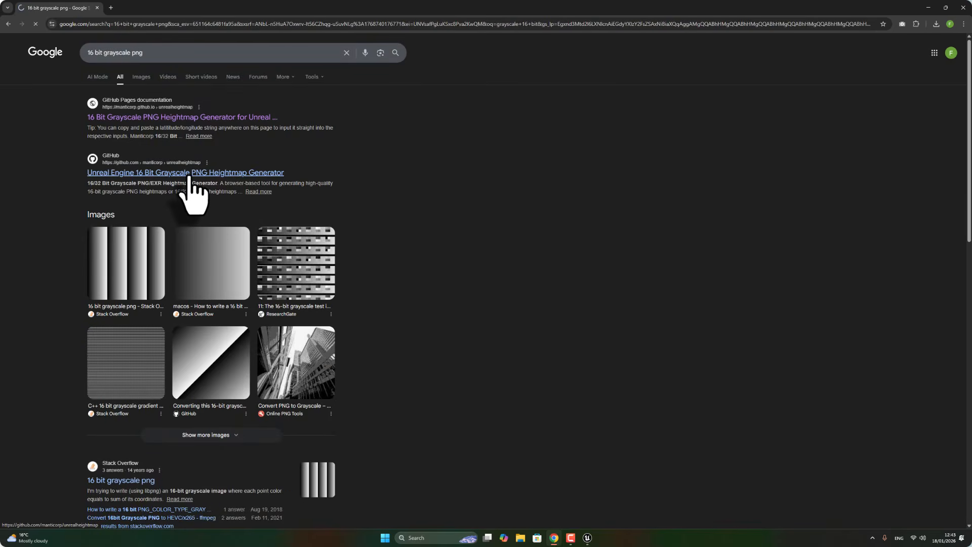
{"action": "scroll", "coordinate": [373, 260], "scroll_direction": "down", "scroll_amount": 5}
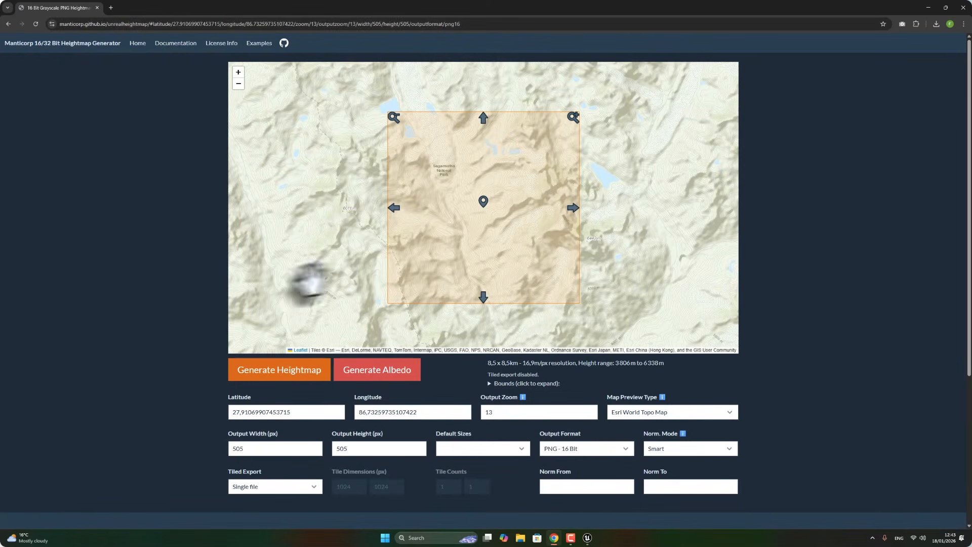
Zoom around the generator's map to locate the Himalaya region in Nepal.
{"action": "scroll", "coordinate": [336, 265], "scroll_direction": "down", "scroll_amount": 4}
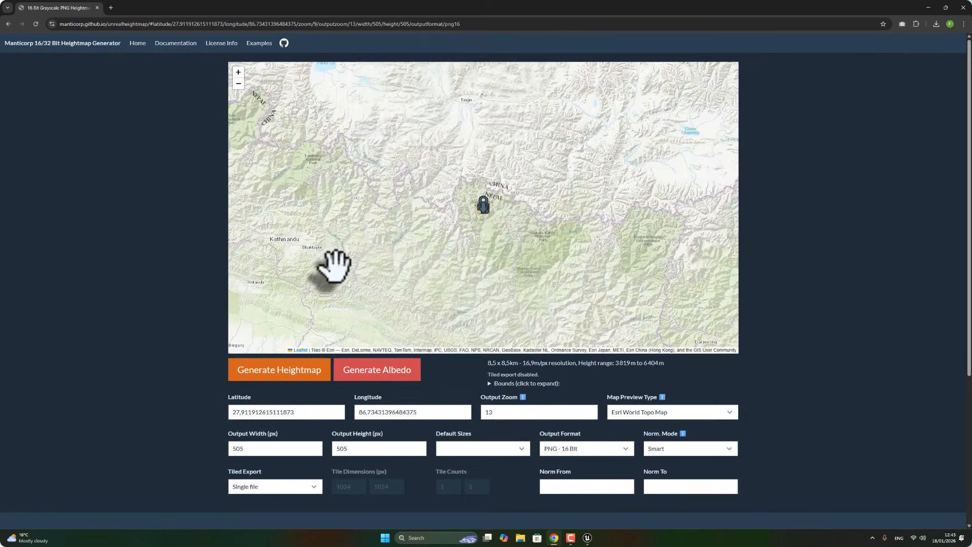
{"action": "scroll", "coordinate": [336, 264], "scroll_direction": "down", "scroll_amount": 3}
{"action": "scroll", "coordinate": [336, 265], "scroll_direction": "down", "scroll_amount": 2}
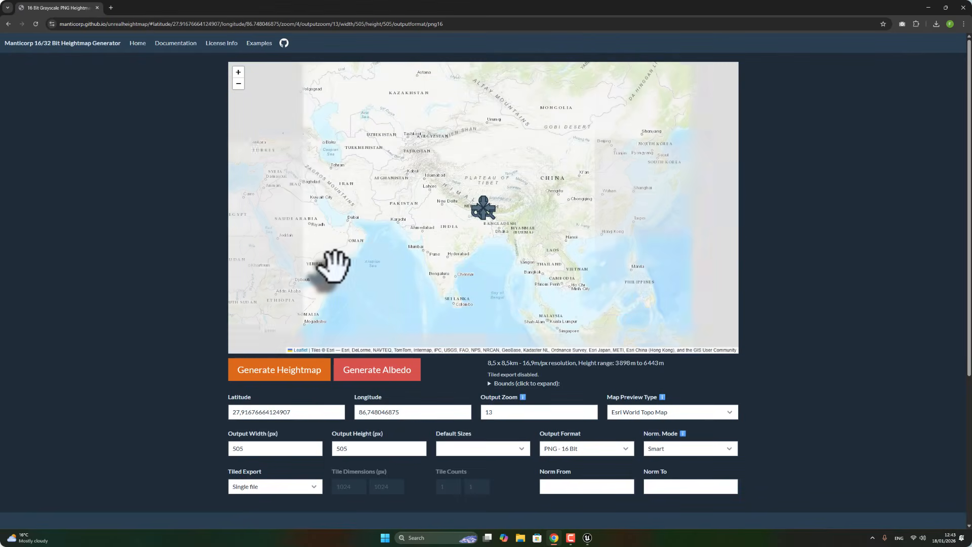
{"action": "scroll", "coordinate": [332, 263], "scroll_direction": "down", "scroll_amount": 1}
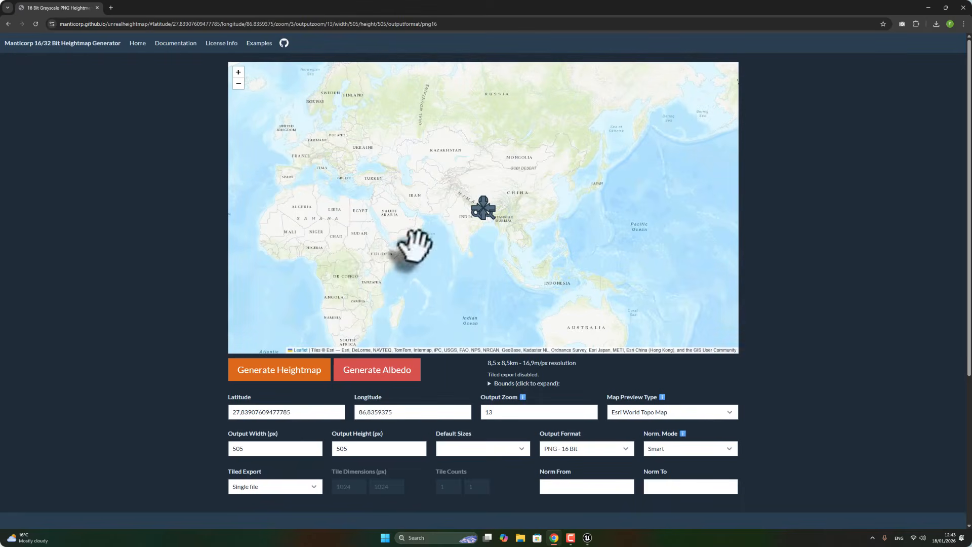
{"action": "scroll", "coordinate": [456, 240], "scroll_direction": "up", "scroll_amount": 6}
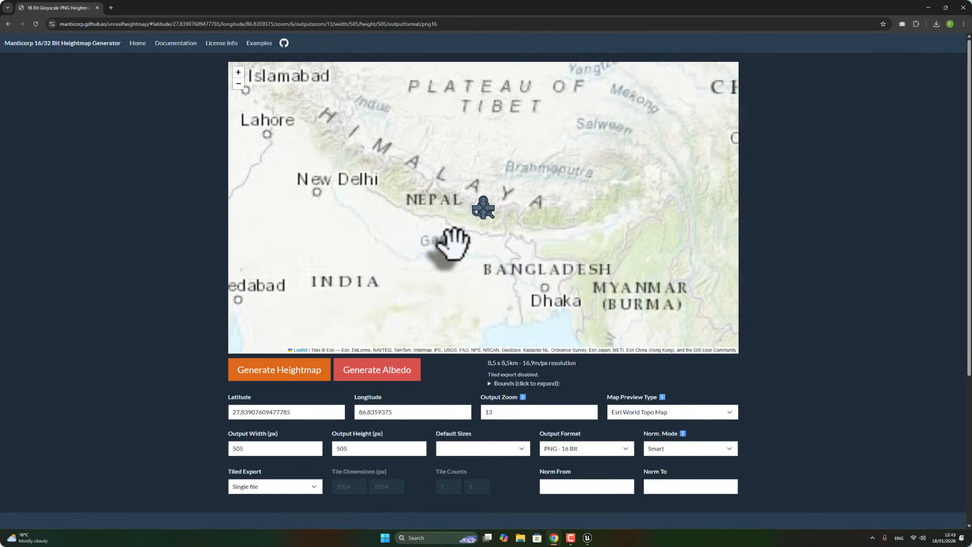
{"action": "scroll", "coordinate": [450, 241], "scroll_direction": "down", "scroll_amount": 2}
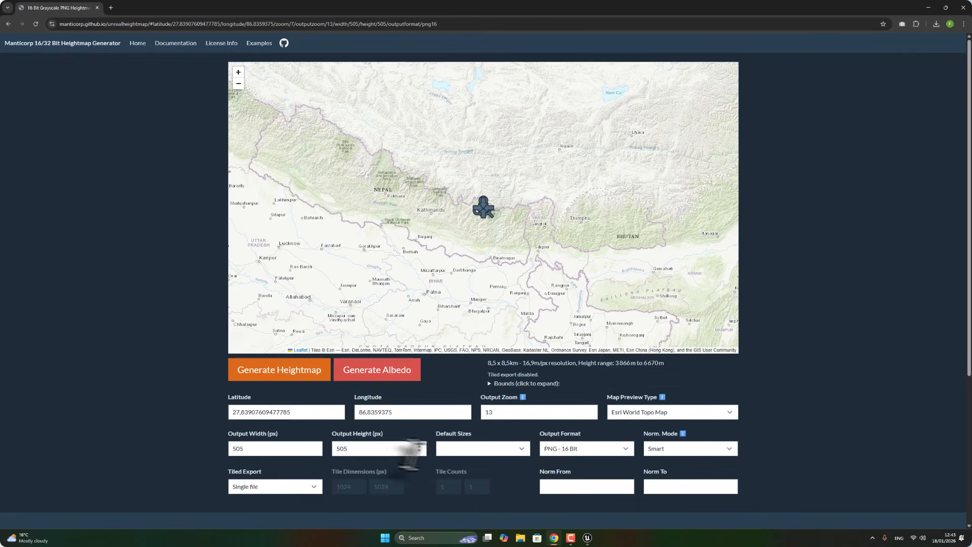
Set the default output size to 1009 x 1009 and pan the map to frame the heightmap area near Sagarmatha.
{"action": "left_click", "coordinate": [478, 449]}
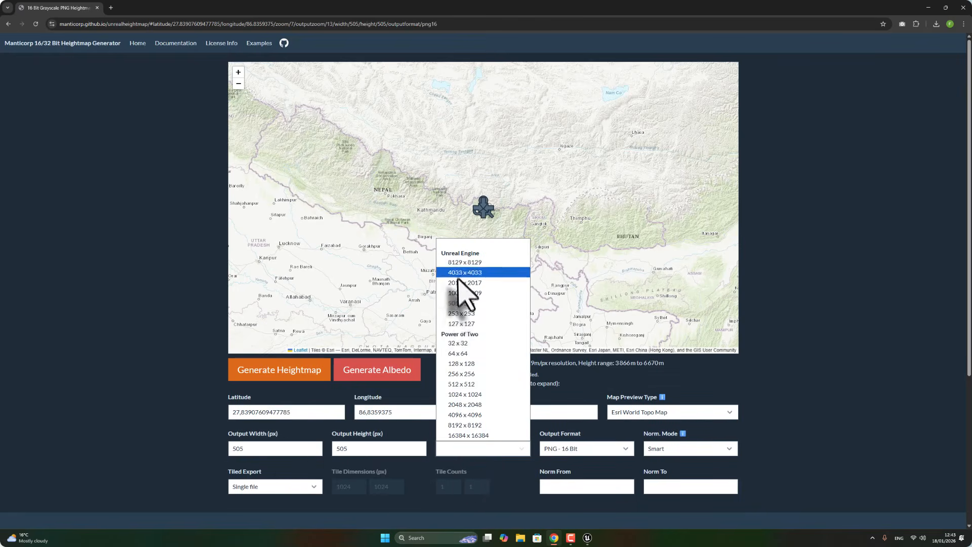
{"action": "left_click", "coordinate": [481, 293]}
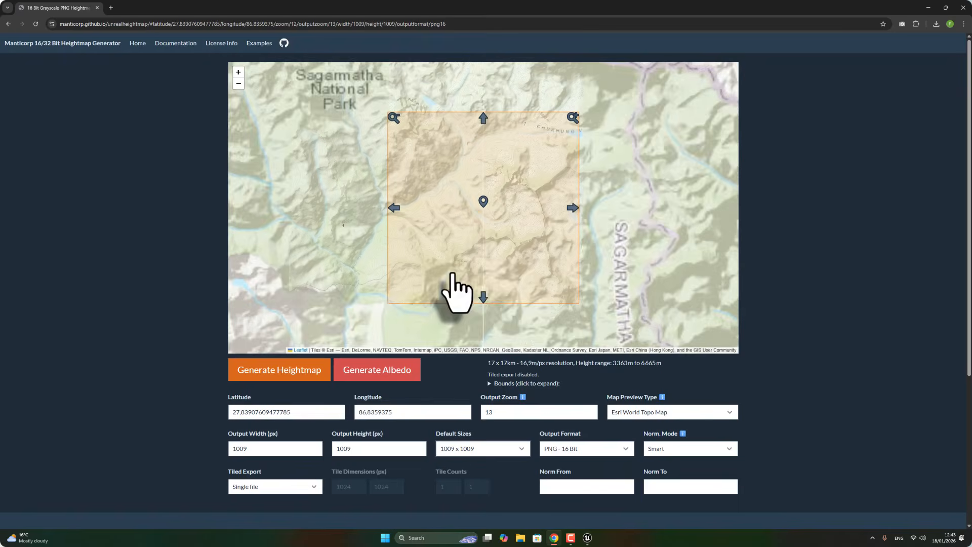
{"action": "left_click_drag", "start_coordinate": [462, 246], "coordinate": [670, 182]}
{"action": "left_click_drag", "start_coordinate": [737, 232], "coordinate": [542, 210]}
{"action": "scroll", "coordinate": [585, 300], "scroll_direction": "up", "scroll_amount": 1}
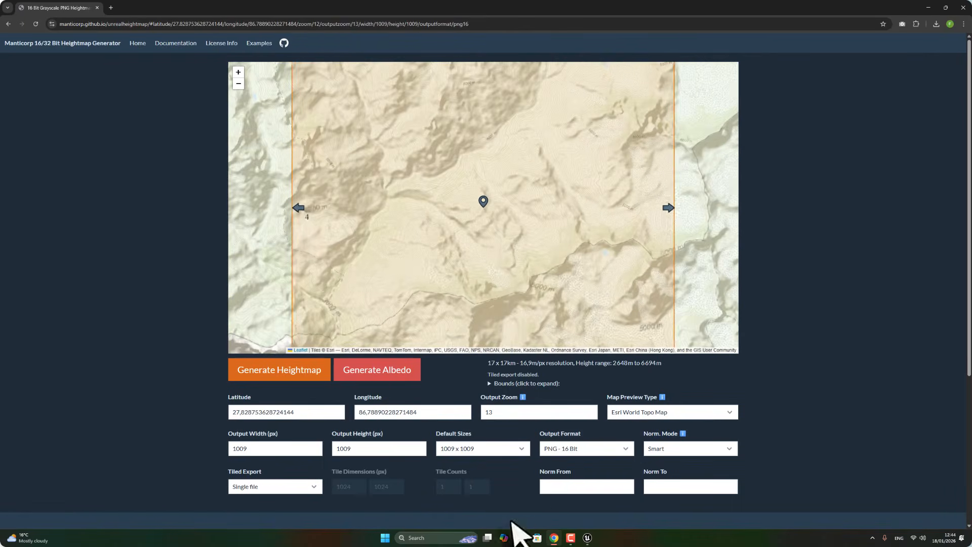
{"action": "scroll", "coordinate": [517, 253], "scroll_direction": "down", "scroll_amount": 1}
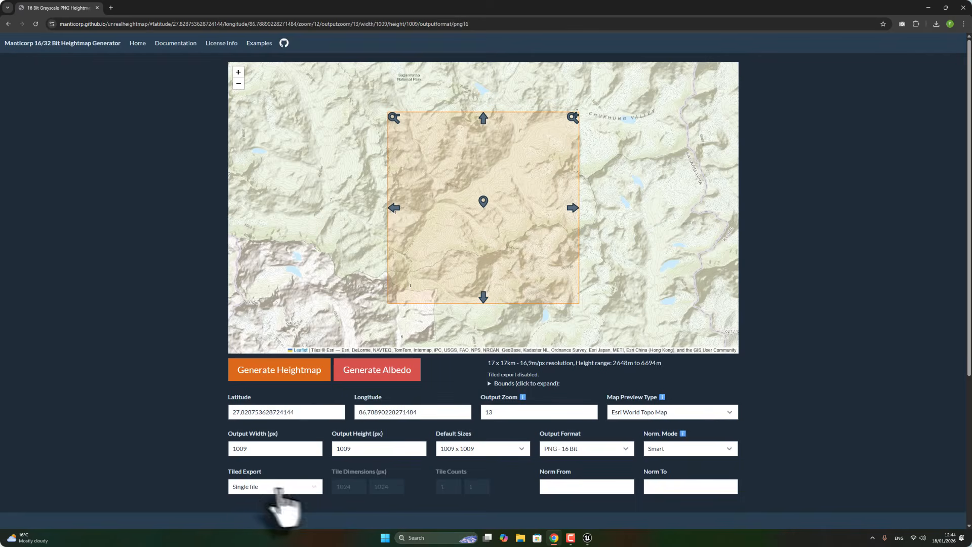
{"action": "left_click", "coordinate": [281, 487]}
{"action": "left_click", "coordinate": [283, 490]}
{"action": "left_click", "coordinate": [608, 450]}
{"action": "left_click", "coordinate": [608, 451]}
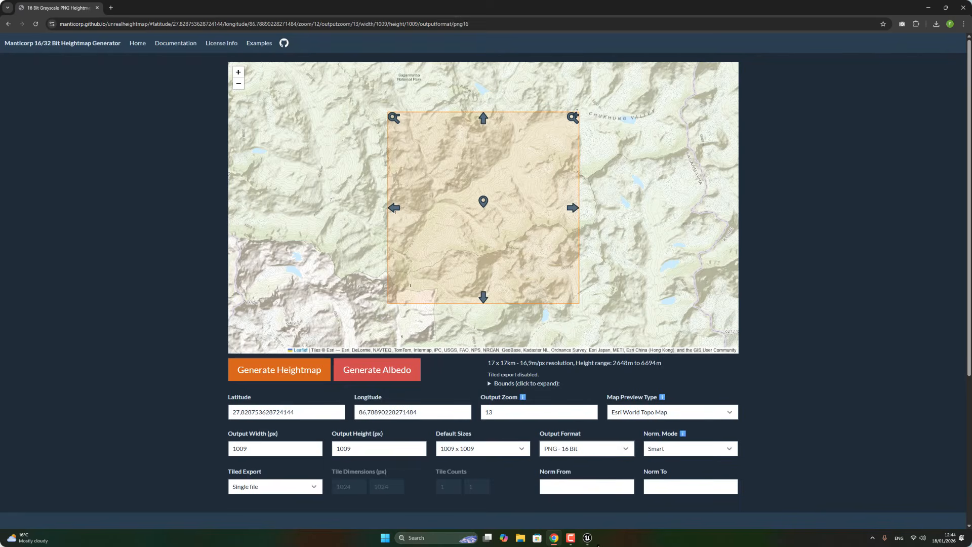
{"action": "left_click", "coordinate": [589, 540]}
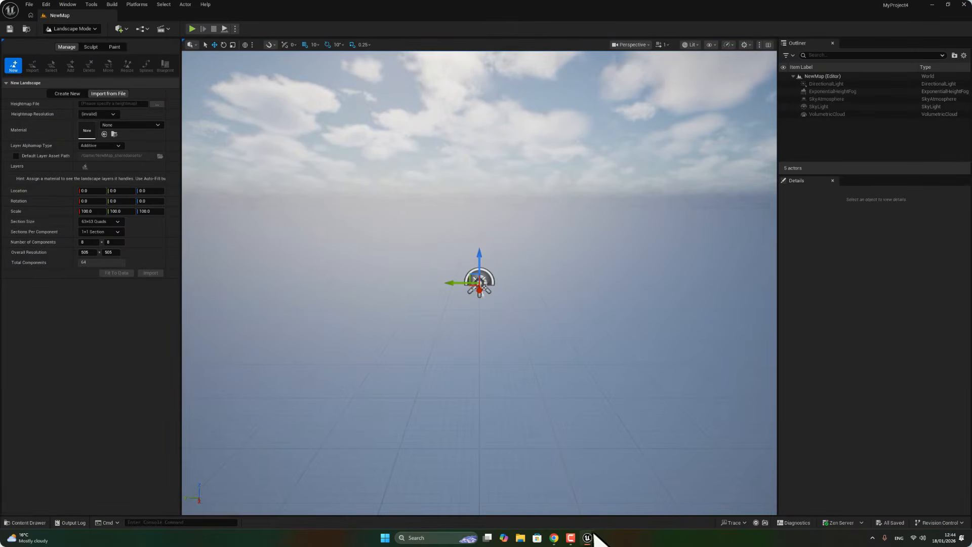
{"action": "left_click", "coordinate": [554, 539]}
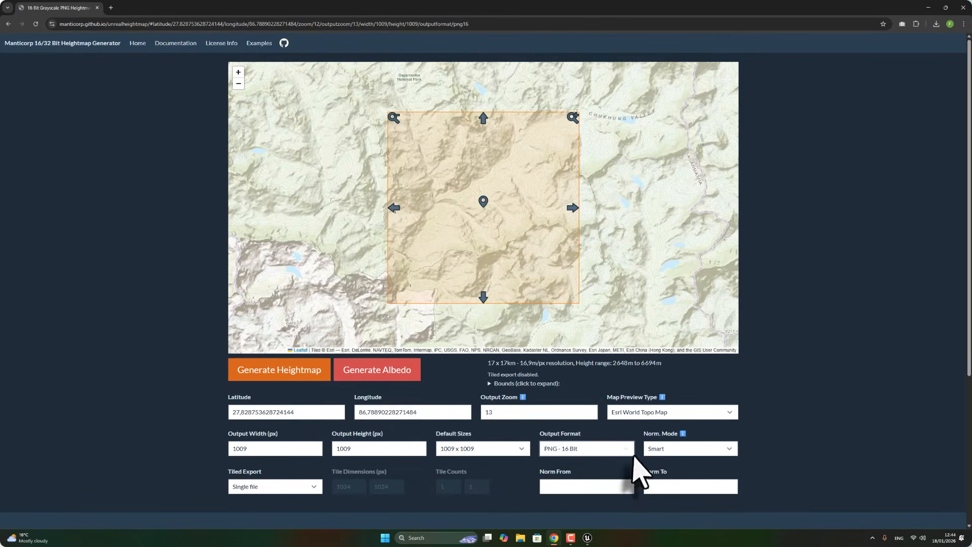
Generate and download the 16-bit PNG heightmap and preview the downloaded image.
{"action": "left_click", "coordinate": [282, 384]}
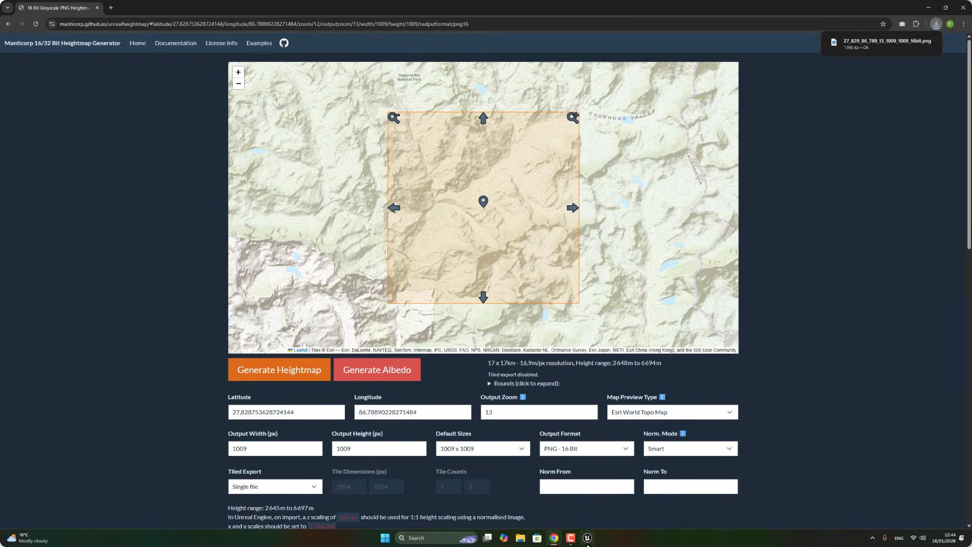
{"action": "mouse_move", "coordinate": [587, 544]}
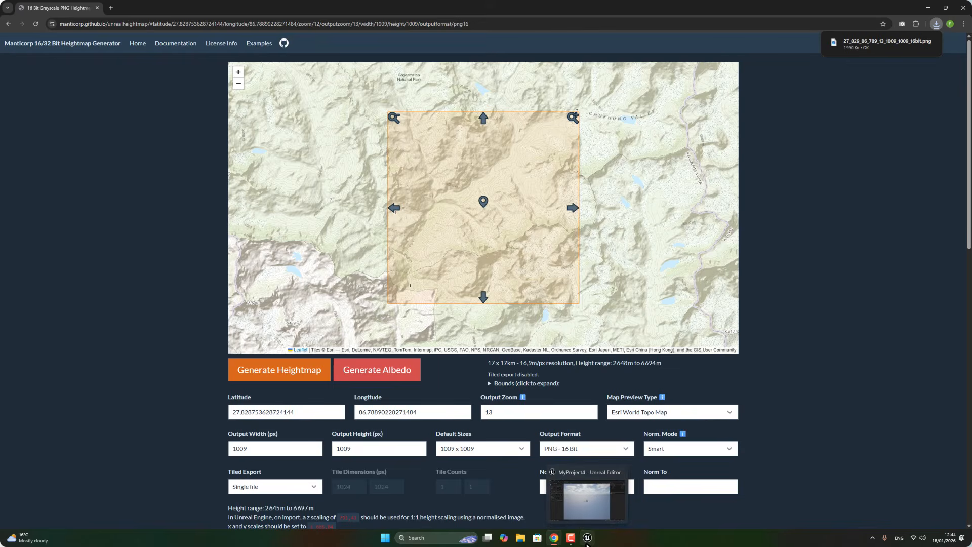
{"action": "left_click", "coordinate": [879, 47]}
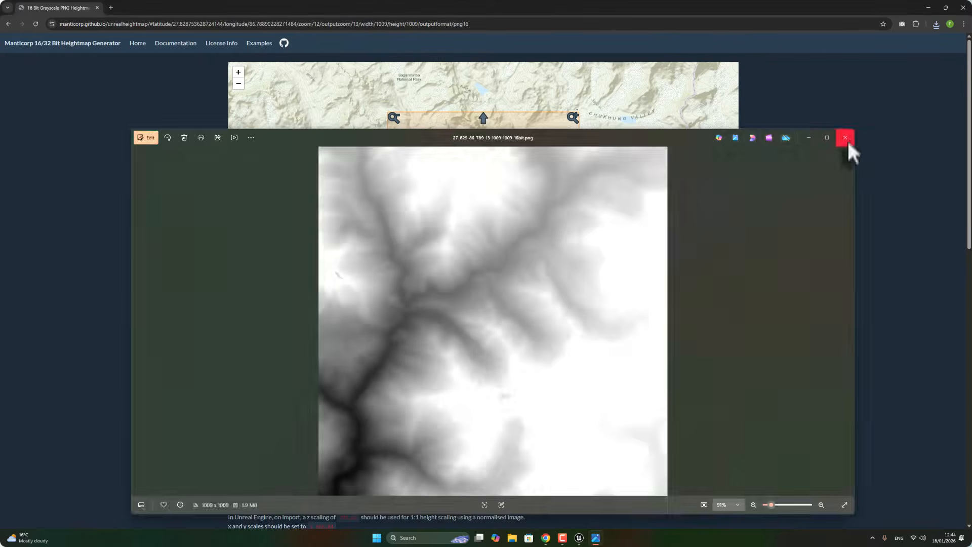
{"action": "left_click", "coordinate": [845, 138]}
In Unreal's new landscape import, choose the downloaded 27_829_86_789_13_1009_1009_16bit heightmap file.
{"action": "left_click", "coordinate": [586, 538]}
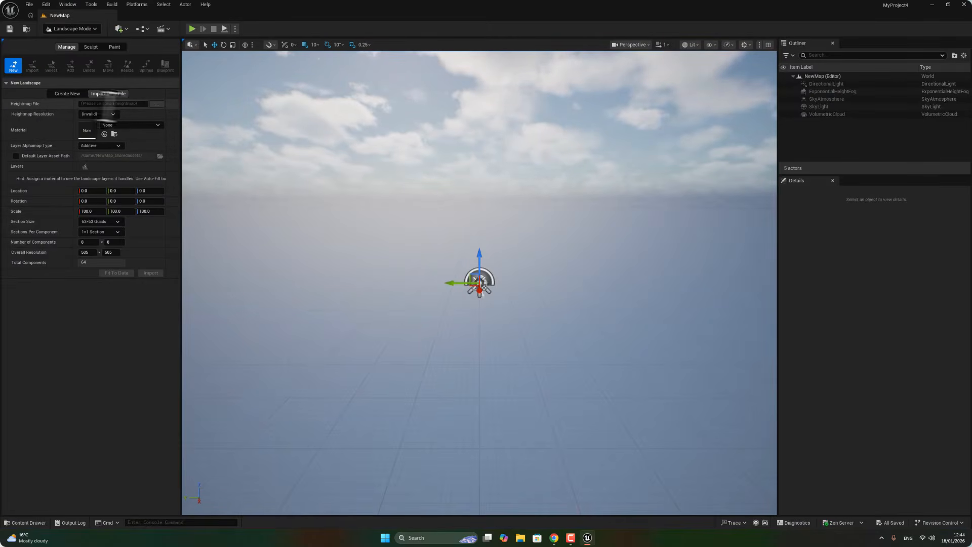
{"action": "left_click", "coordinate": [156, 104]}
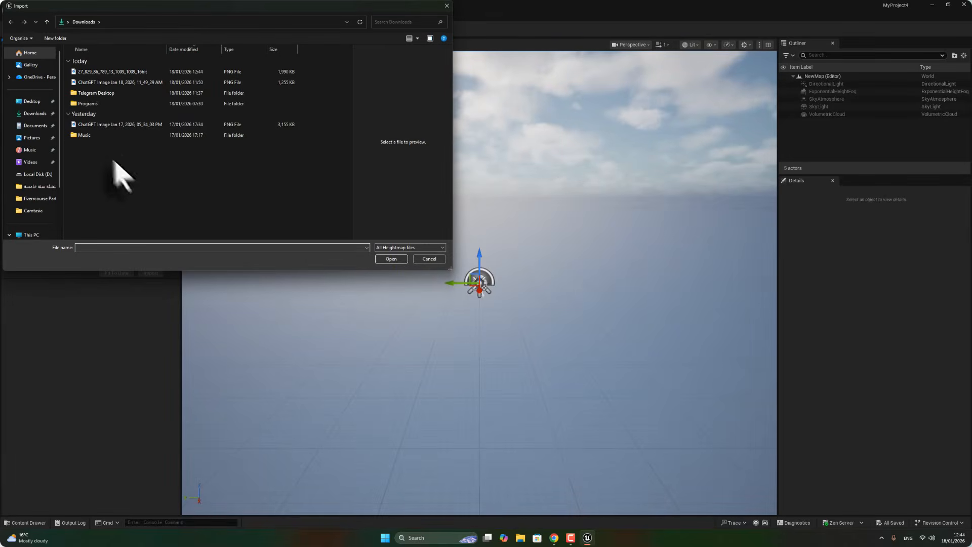
{"action": "left_click", "coordinate": [104, 72]}
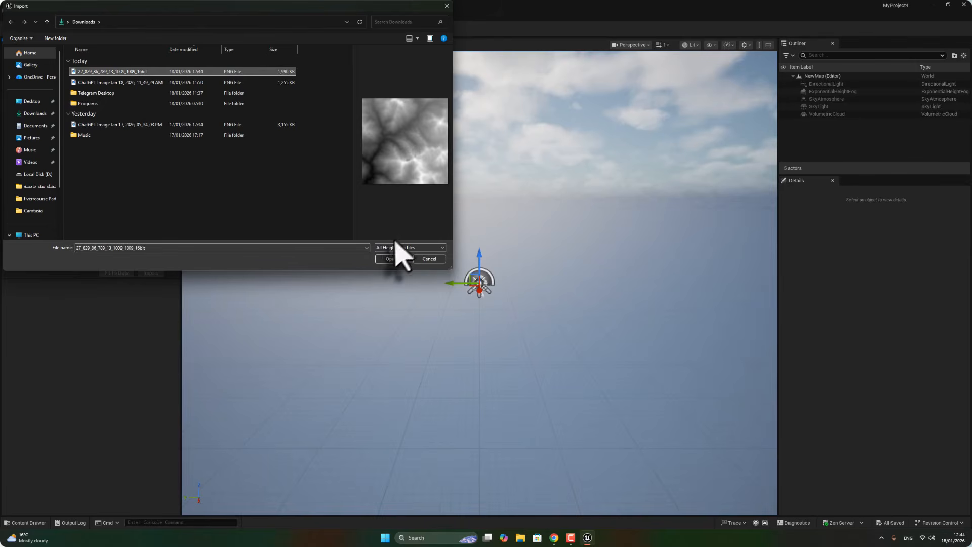
{"action": "left_click", "coordinate": [391, 259]}
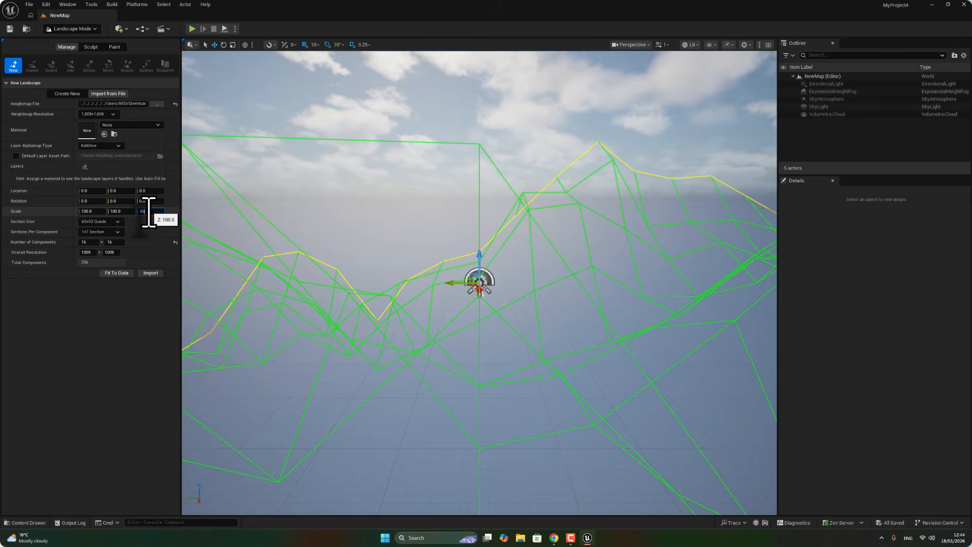
Set the landscape's Z scale to 50 and import the landscape.
{"action": "key", "text": "Return"}
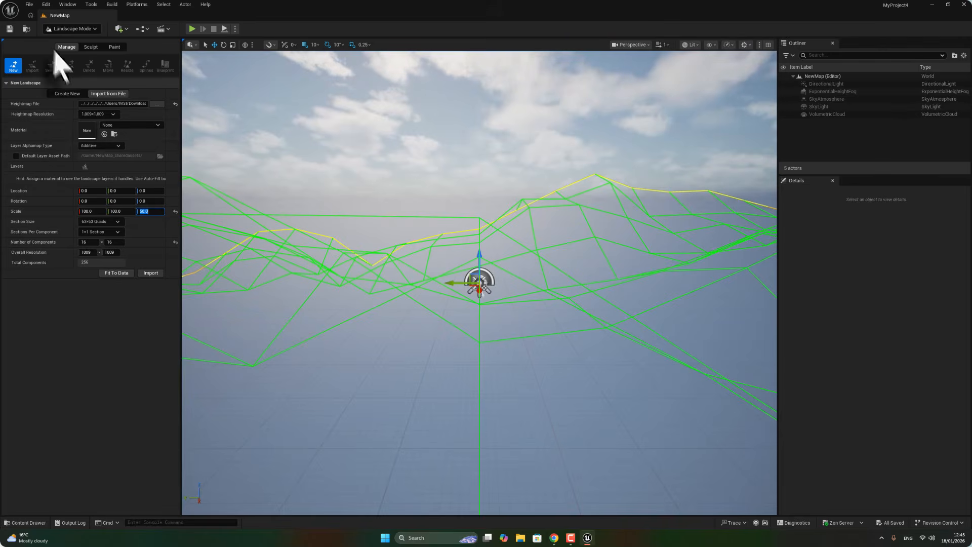
{"action": "left_click", "coordinate": [152, 274]}
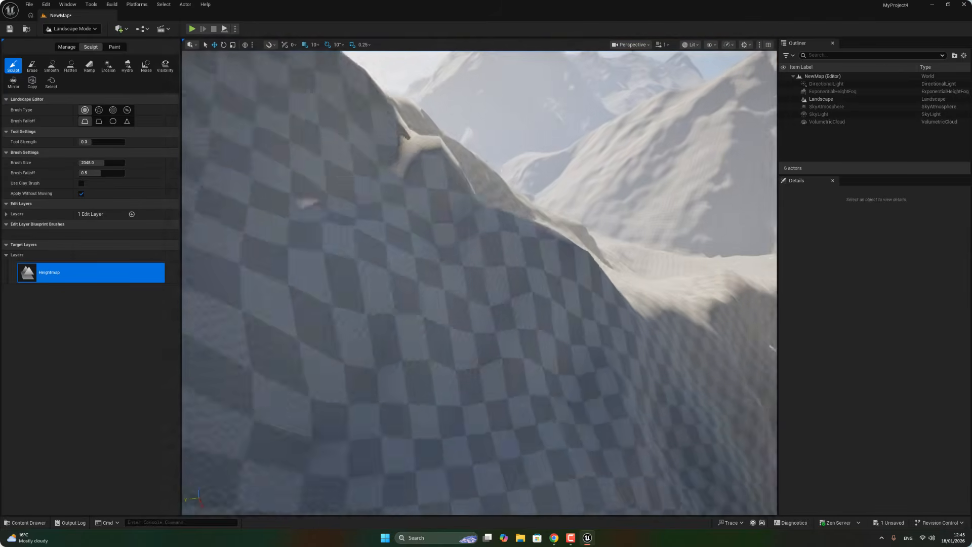
Fly through the viewport to inspect the imported mountain landscape.
{"action": "right_click_drag", "start_coordinate": [627, 71], "coordinate": [711, 109]}
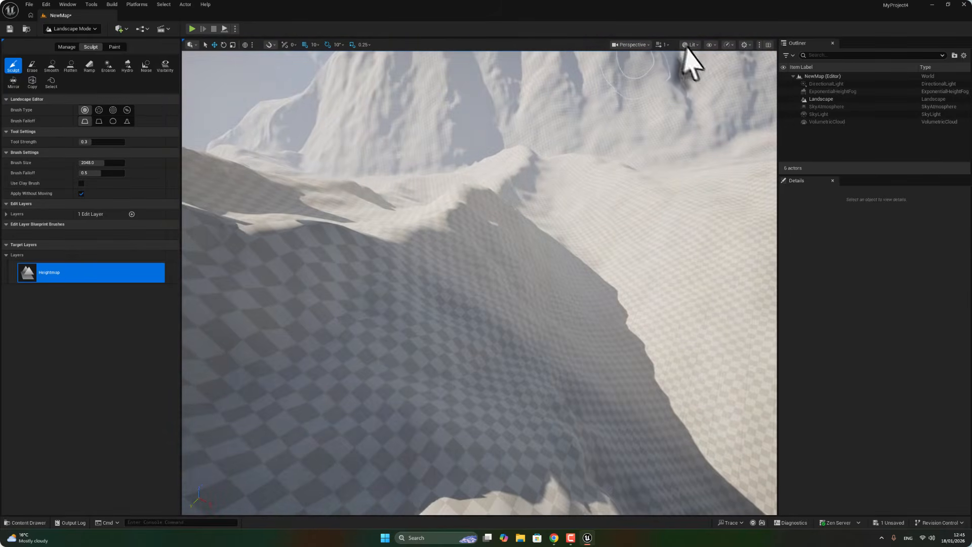
{"action": "left_click", "coordinate": [662, 45]}
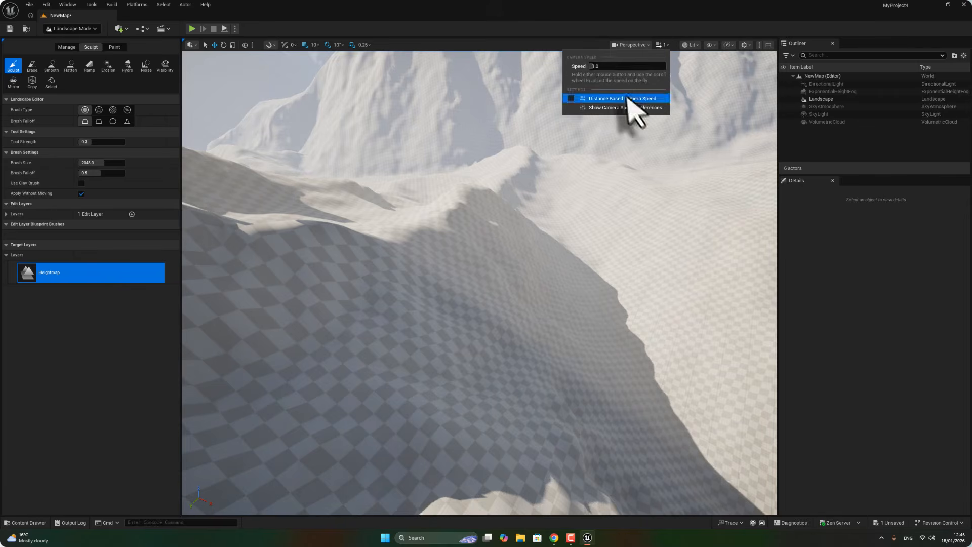
{"action": "right_click_drag", "start_coordinate": [584, 152], "coordinate": [593, 174]}
{"action": "right_click", "coordinate": [593, 174]}
{"action": "mouse_move", "coordinate": [520, 221]}
{"action": "right_mouse_down"}
{"action": "mouse_move", "coordinate": [501, 243]}
{"action": "mouse_move", "coordinate": [355, 210]}
{"action": "mouse_move", "coordinate": [522, 223]}
{"action": "right_mouse_up"}
{"action": "right_click", "coordinate": [522, 224]}
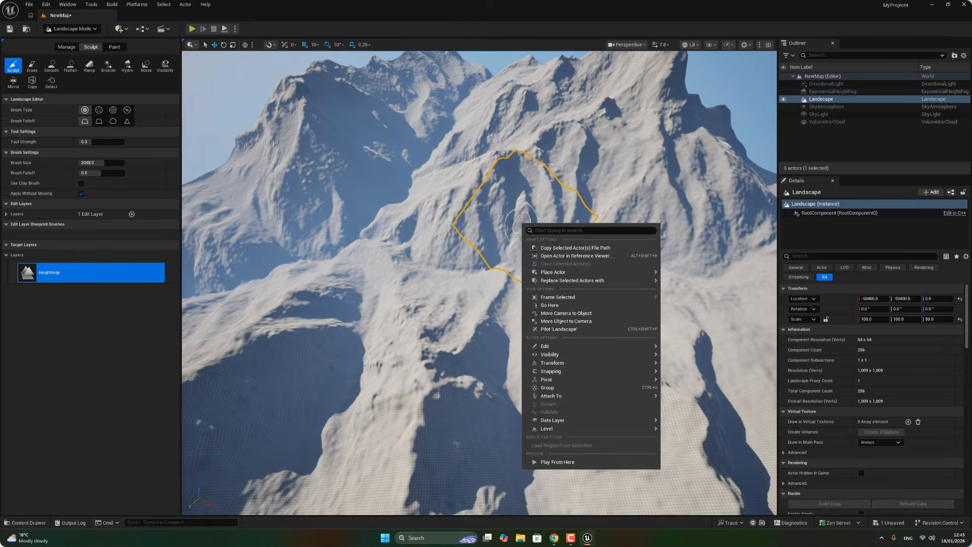
{"action": "right_click_drag", "start_coordinate": [436, 265], "coordinate": [263, 273]}
{"action": "right_click", "coordinate": [430, 265]}
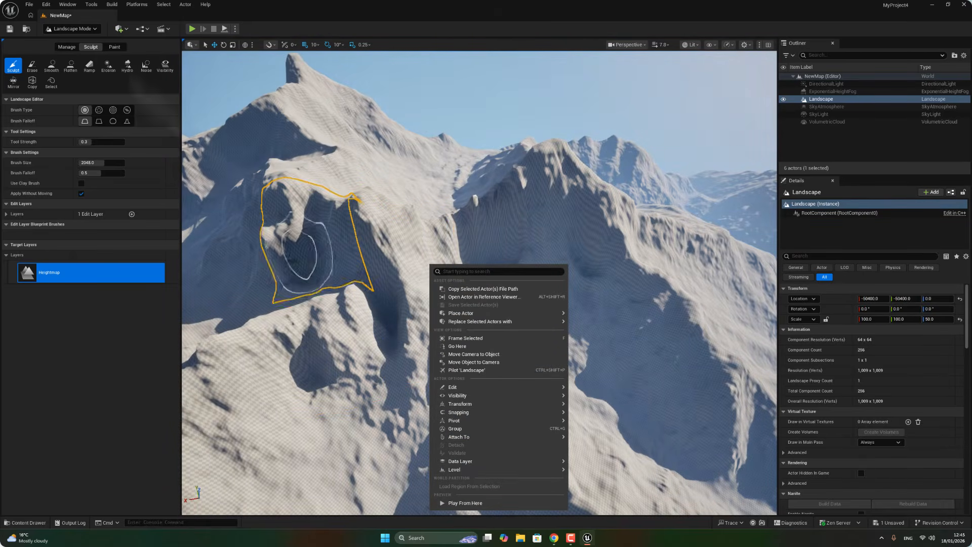
Save all changes to the level.
{"action": "left_click", "coordinate": [28, 5]}
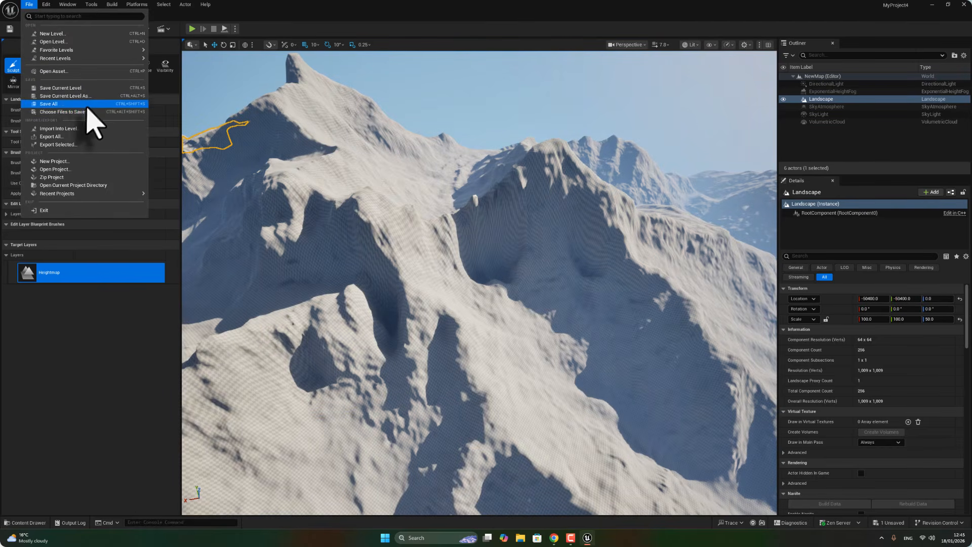
{"action": "left_click", "coordinate": [89, 106]}
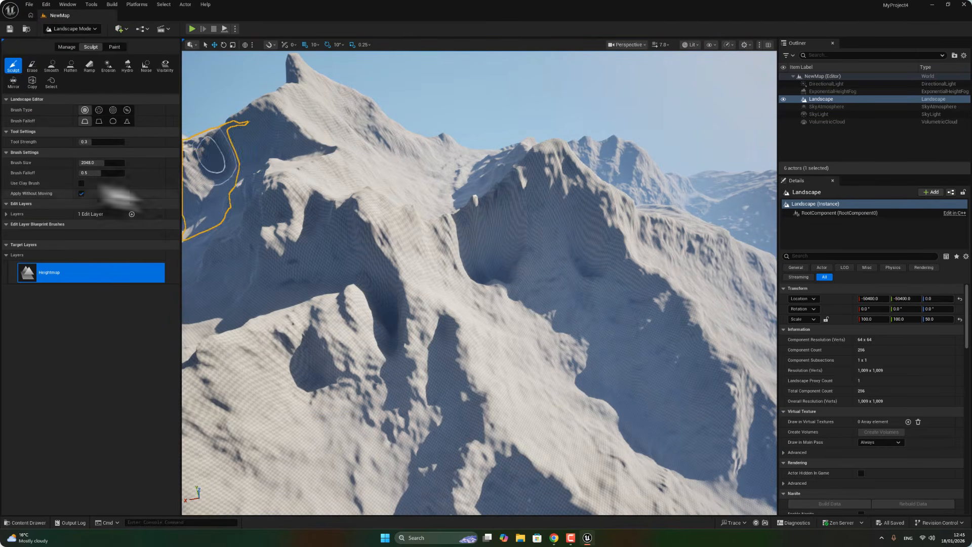
{"action": "mouse_move", "coordinate": [593, 325]}
{"action": "right_mouse_down"}
{"action": "mouse_move", "coordinate": [511, 325]}
{"action": "mouse_move", "coordinate": [593, 324]}
{"action": "right_mouse_up"}
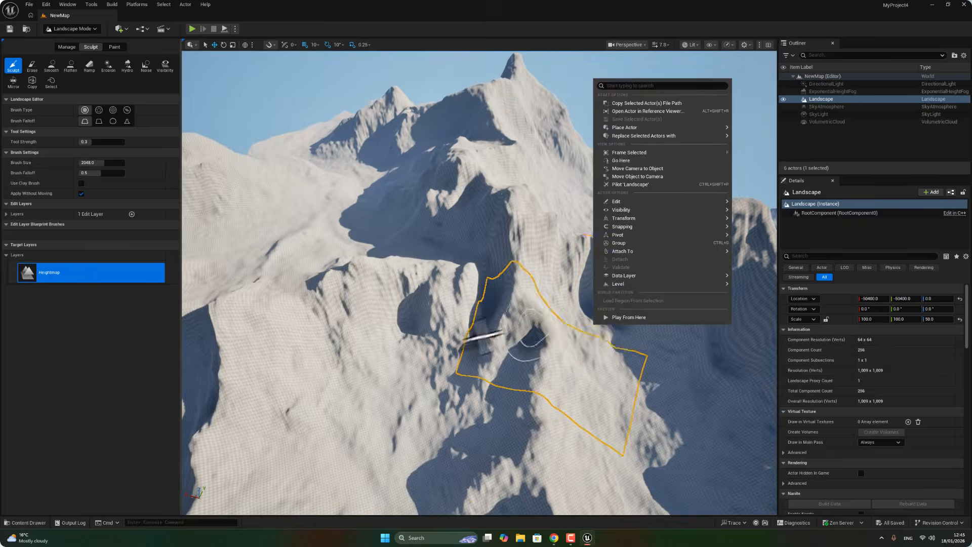
{"action": "left_click", "coordinate": [553, 538]}
{"action": "left_click", "coordinate": [554, 538]}
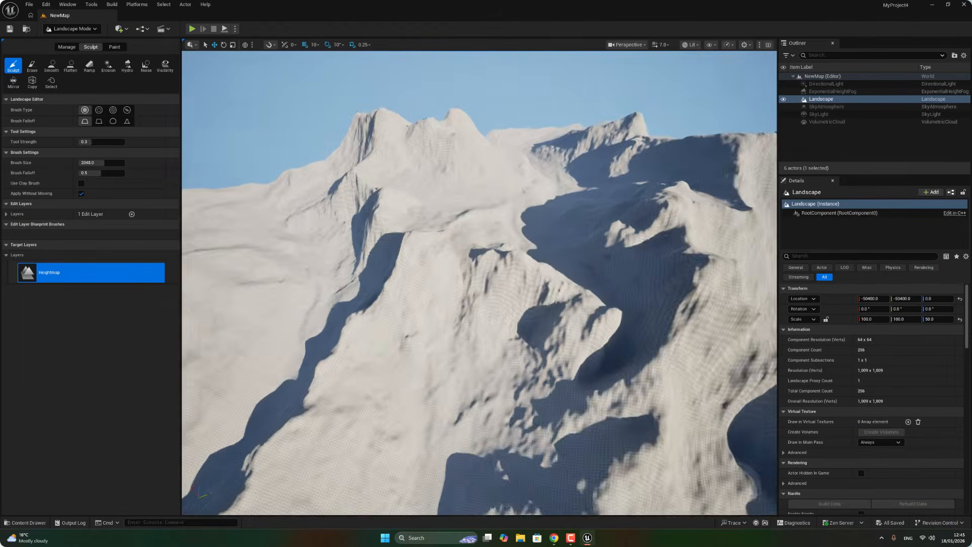
{"action": "right_click_drag", "start_coordinate": [466, 238], "coordinate": [466, 239]}
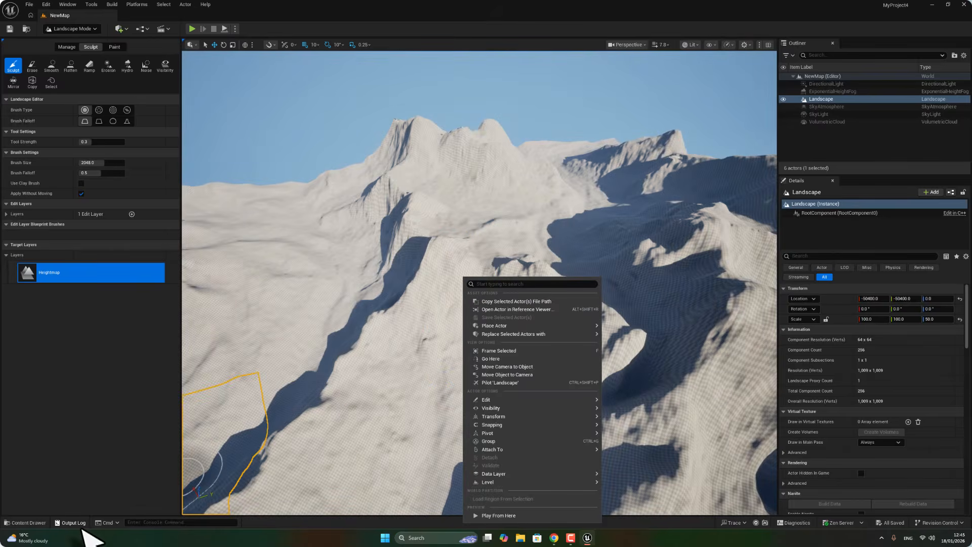
Open the content drawer and launch the Fab content library.
{"action": "left_click", "coordinate": [28, 523]}
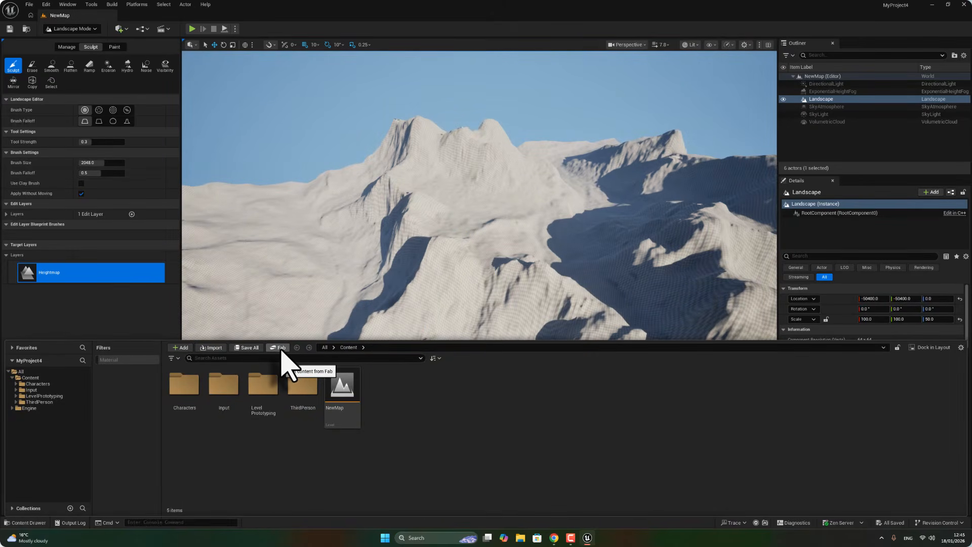
{"action": "left_click", "coordinate": [280, 347]}
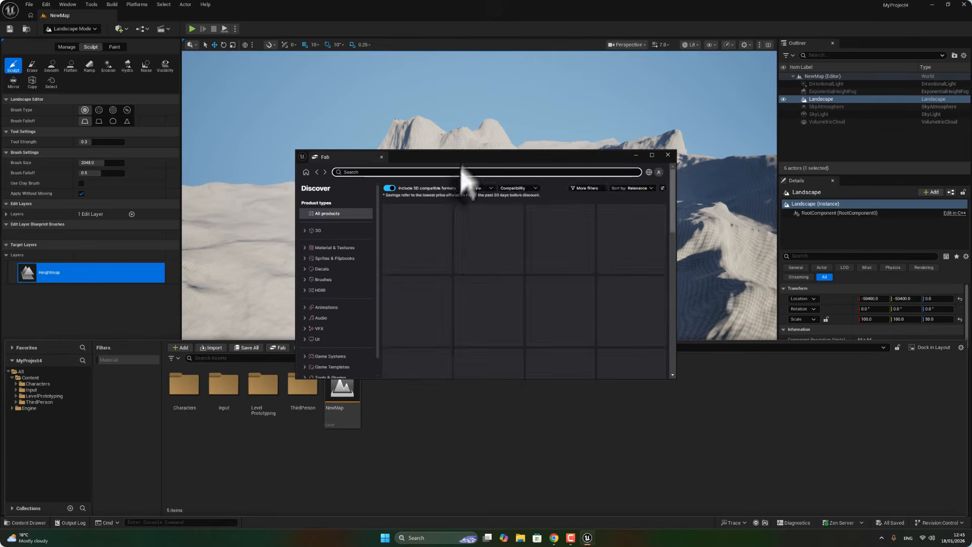
Search the Fab library for landscape.
{"action": "left_click", "coordinate": [481, 174]}
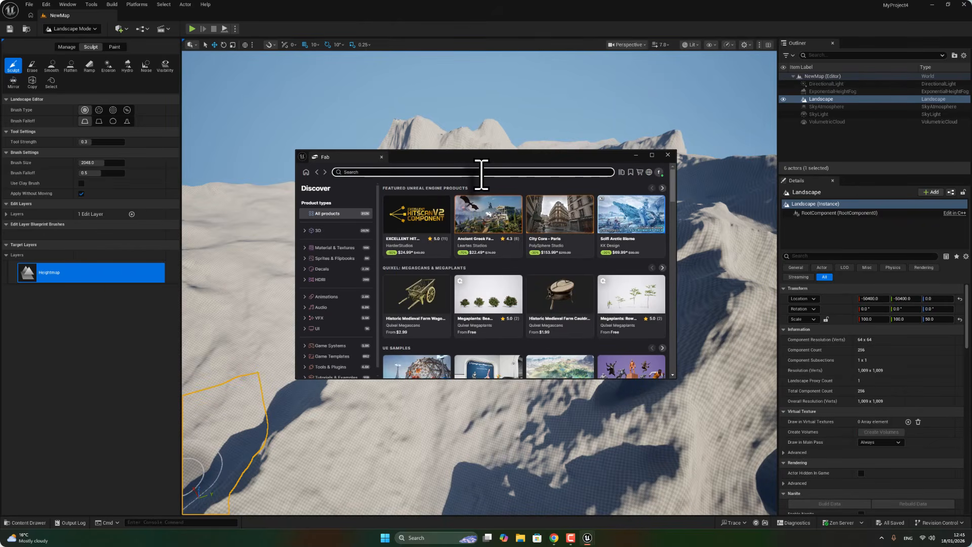
{"action": "type", "text": "landscap"}
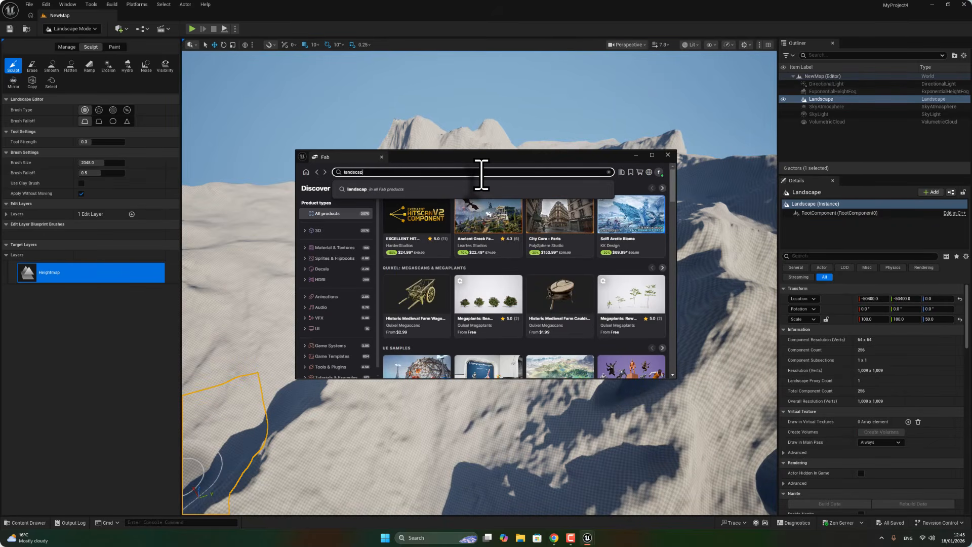
{"action": "type", "text": "e"}
{"action": "key", "text": "Return"}
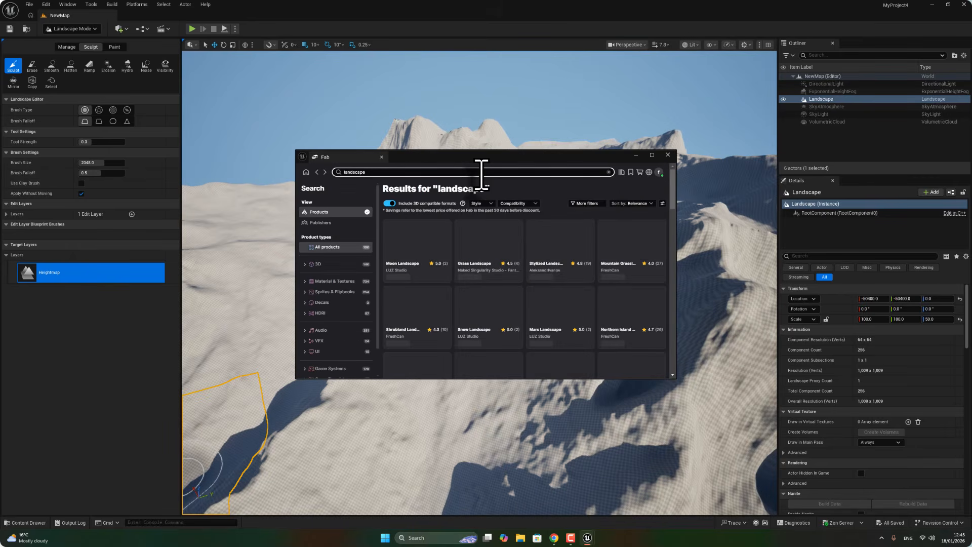
Filter the landscape results to show only free products.
{"action": "left_click", "coordinate": [599, 204]}
{"action": "left_click", "coordinate": [546, 265]}
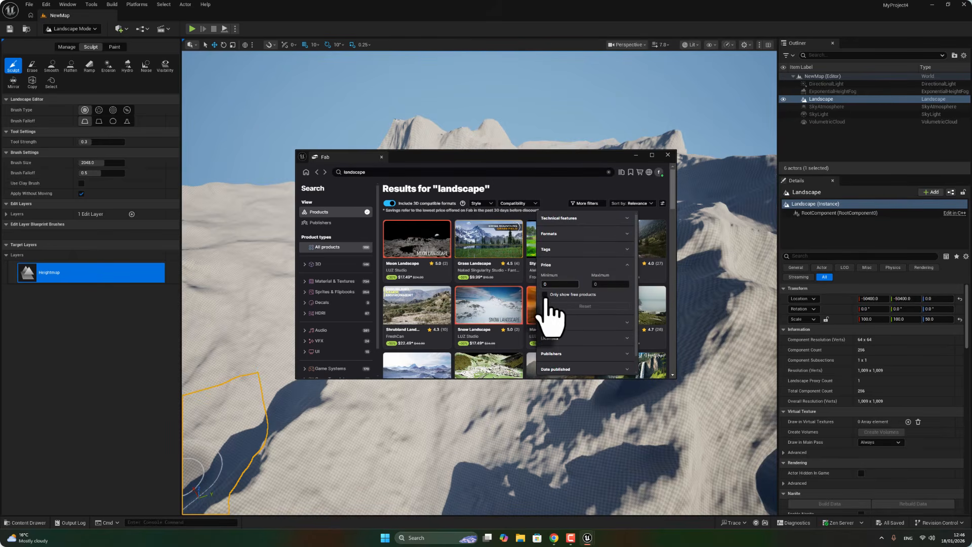
{"action": "left_click", "coordinate": [574, 294]}
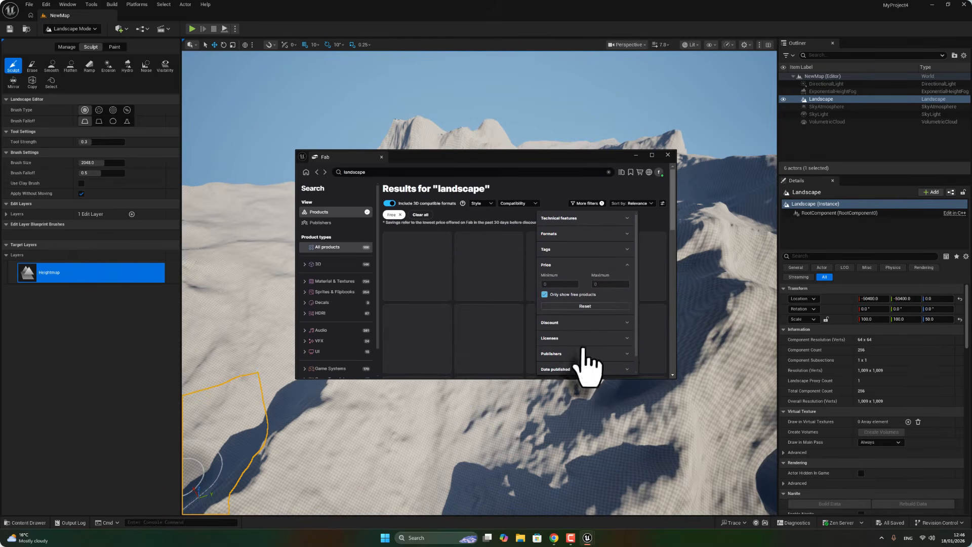
{"action": "left_click_drag", "start_coordinate": [599, 155], "coordinate": [605, 145]}
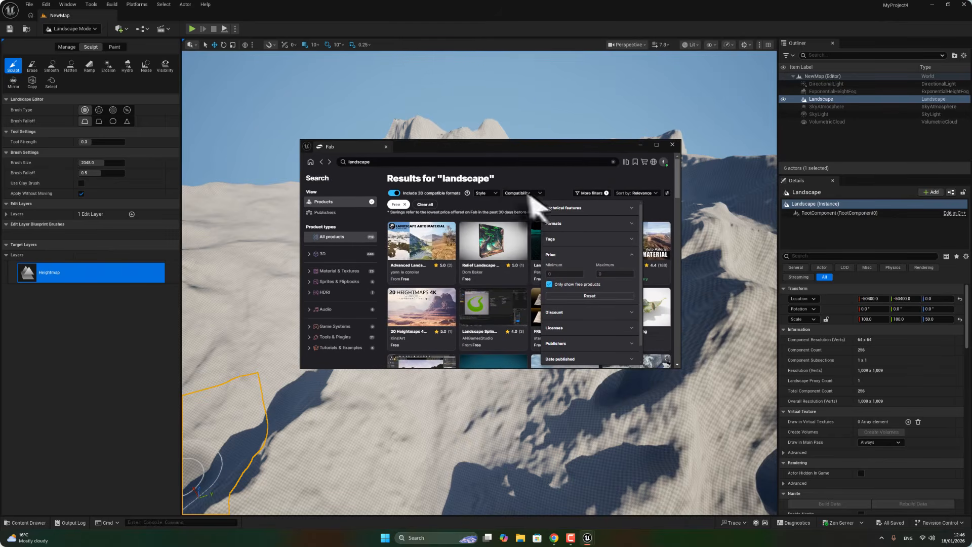
{"action": "left_click", "coordinate": [523, 178]}
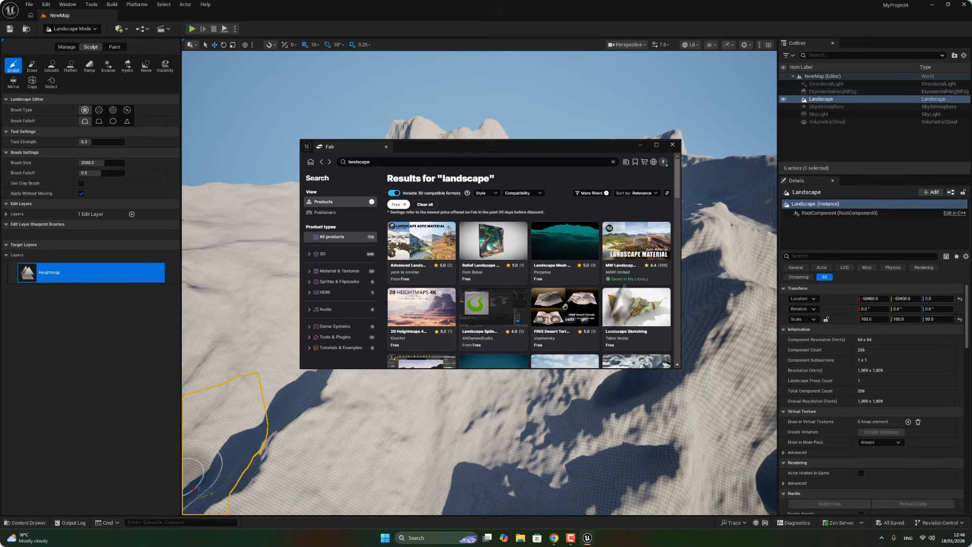
Open the MW Landscape Auto Material product page, browse its preview images and add it to the project.
{"action": "left_click", "coordinate": [622, 280]}
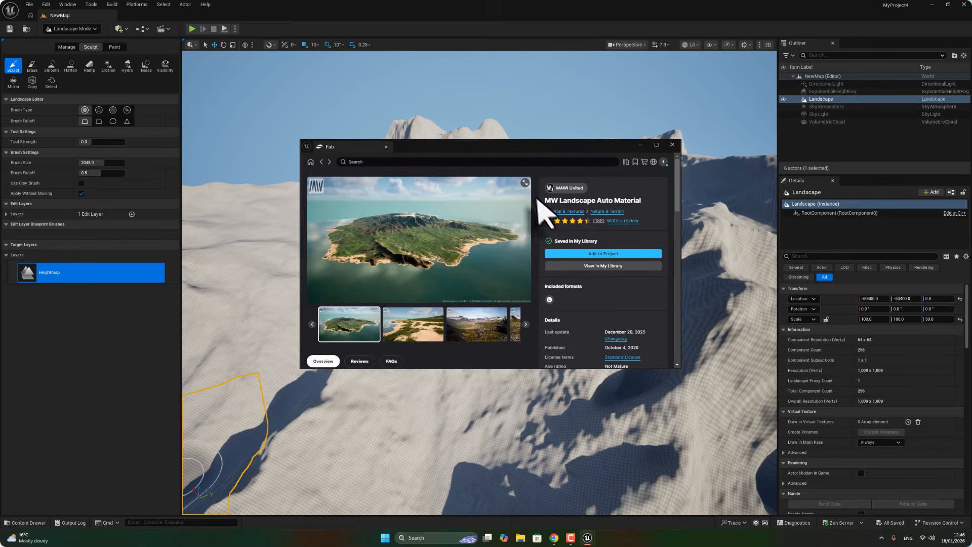
{"action": "left_click", "coordinate": [427, 325]}
{"action": "left_click", "coordinate": [473, 336]}
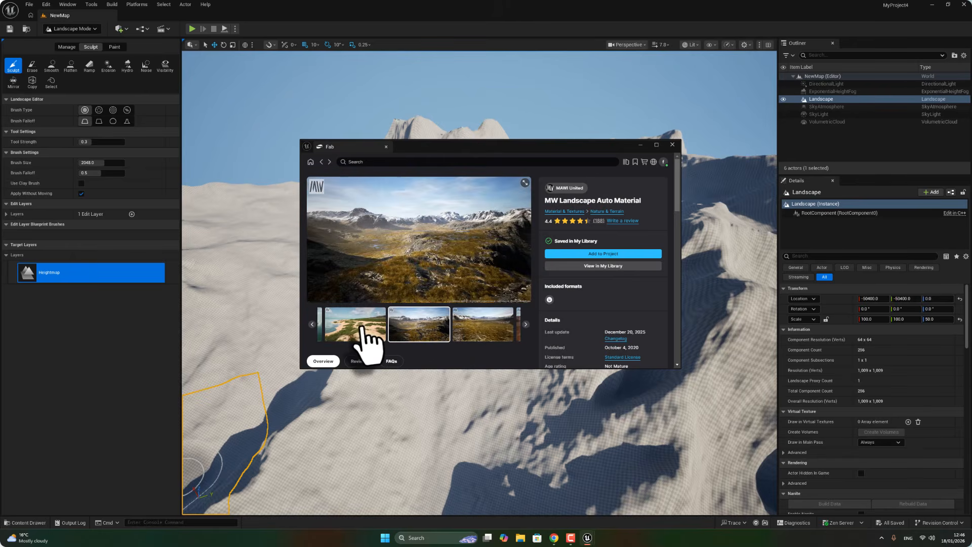
{"action": "left_click", "coordinate": [473, 327]}
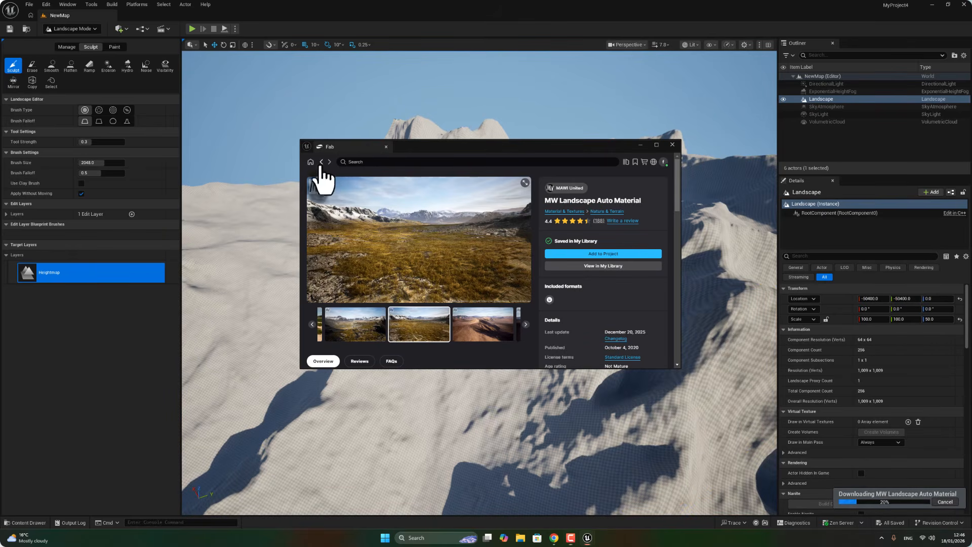
Return to the results and search Fab for tree, scrolling through the free tree products.
{"action": "left_click", "coordinate": [321, 163]}
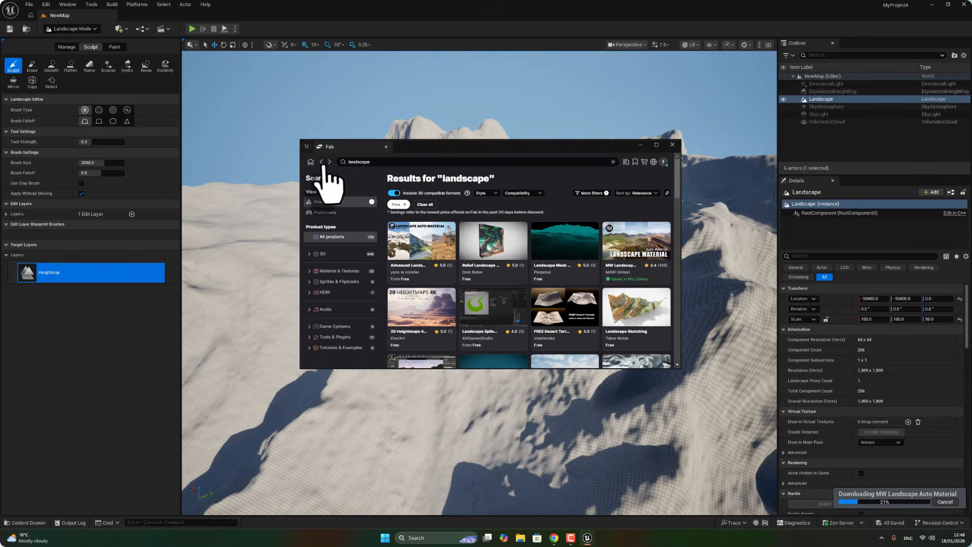
{"action": "left_click", "coordinate": [387, 162]}
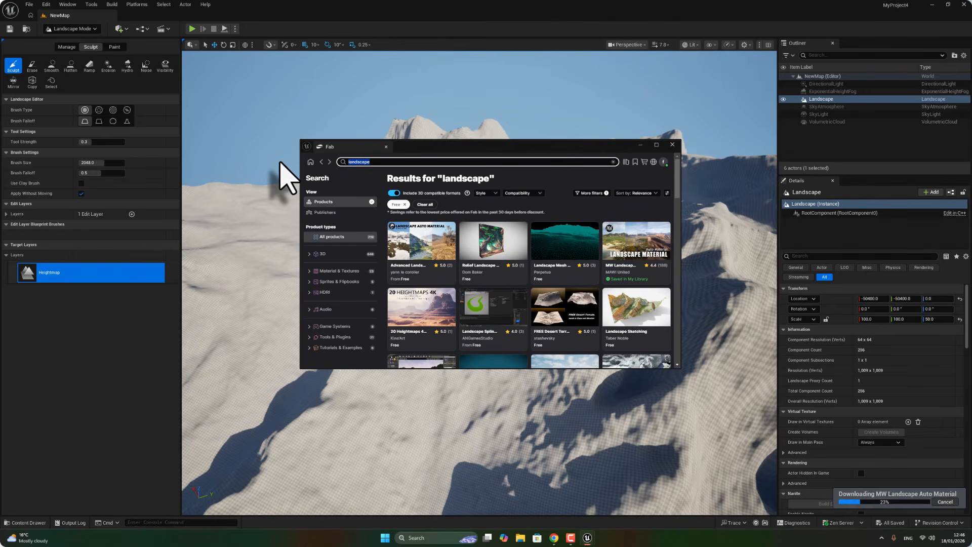
{"action": "type", "text": "tr"}
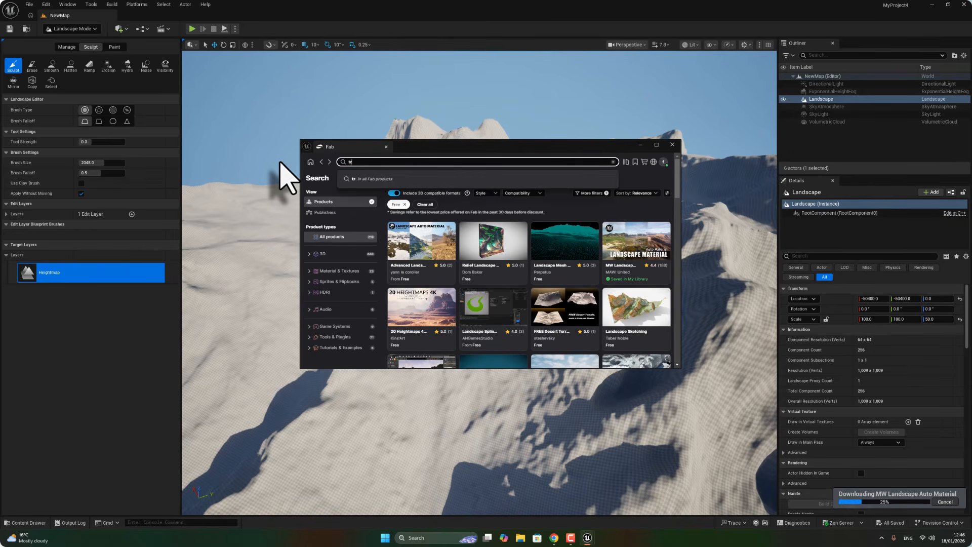
{"action": "key", "text": "Return"}
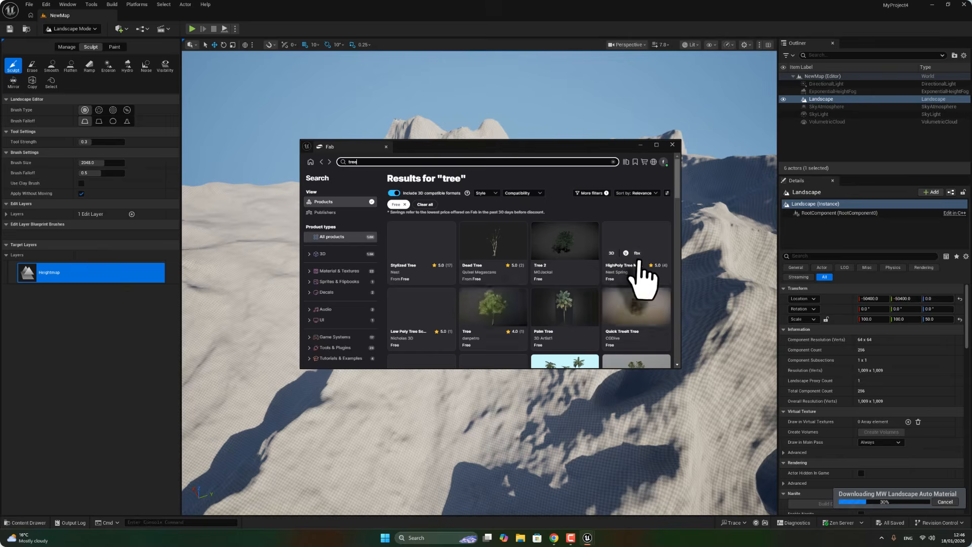
{"action": "scroll", "coordinate": [635, 276], "scroll_direction": "down", "scroll_amount": 3}
{"action": "scroll", "coordinate": [643, 275], "scroll_direction": "up", "scroll_amount": 3}
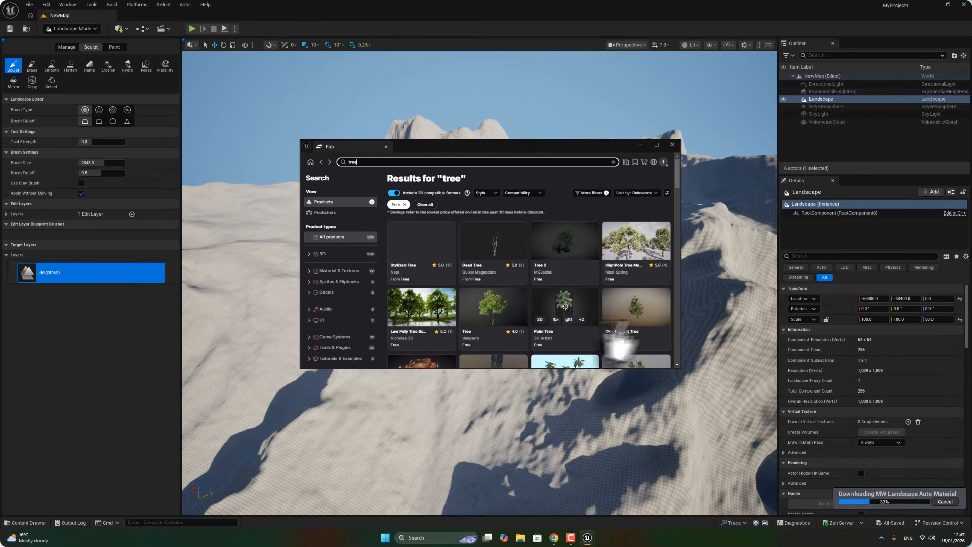
{"action": "scroll", "coordinate": [633, 334], "scroll_direction": "down", "scroll_amount": 3}
{"action": "scroll", "coordinate": [586, 314], "scroll_direction": "up", "scroll_amount": 4}
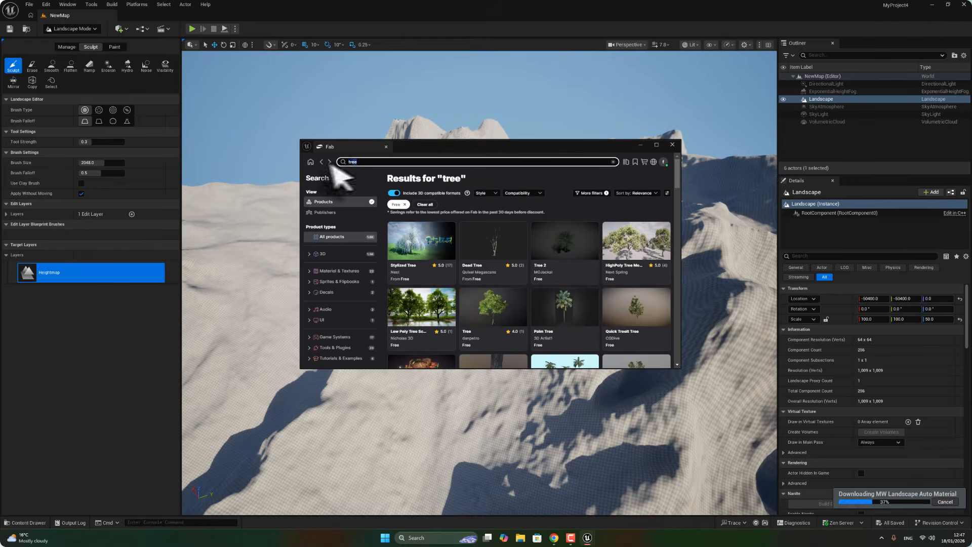
Search for spruce and add the temperate Vegetation: Spruce Forest pack to the project using version 5.4.
{"action": "type", "text": "spru"}
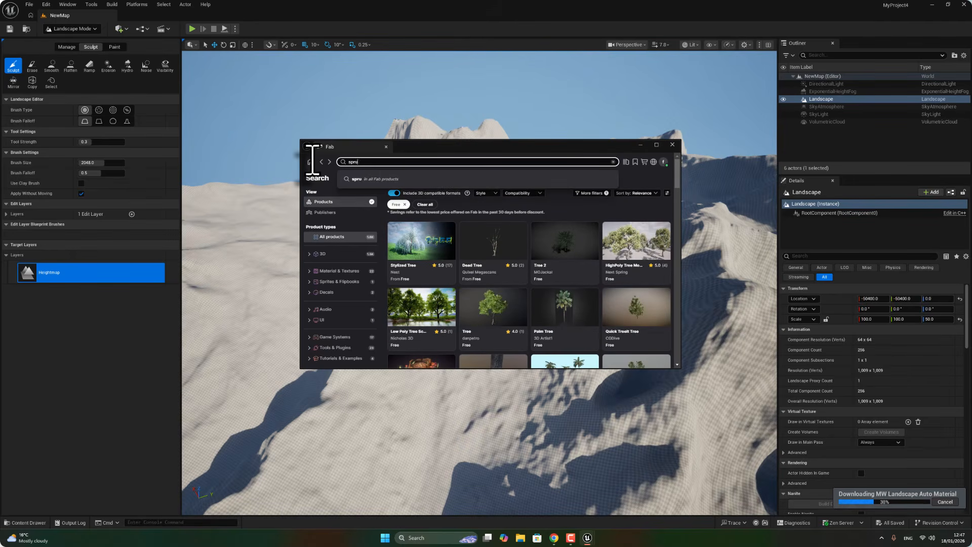
{"action": "key", "text": "Return"}
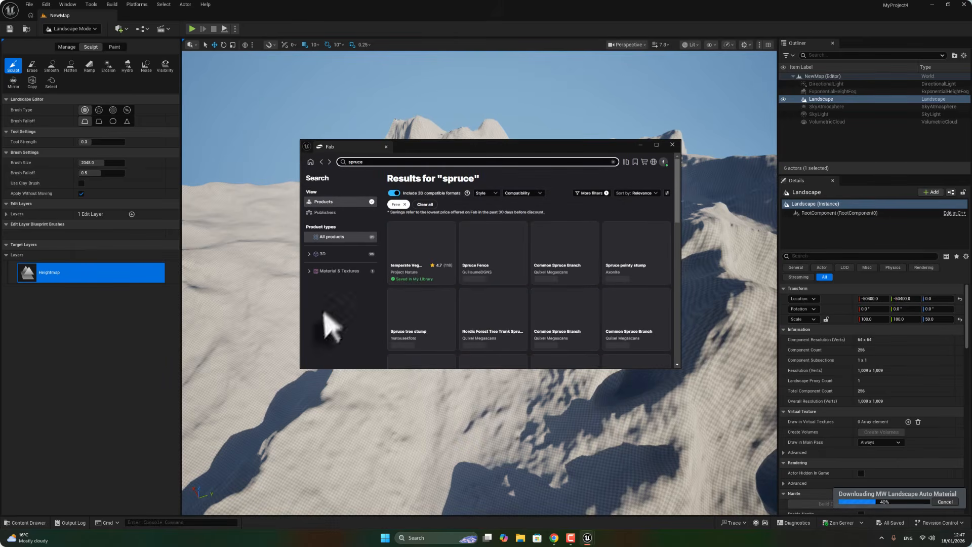
{"action": "left_click", "coordinate": [403, 273]}
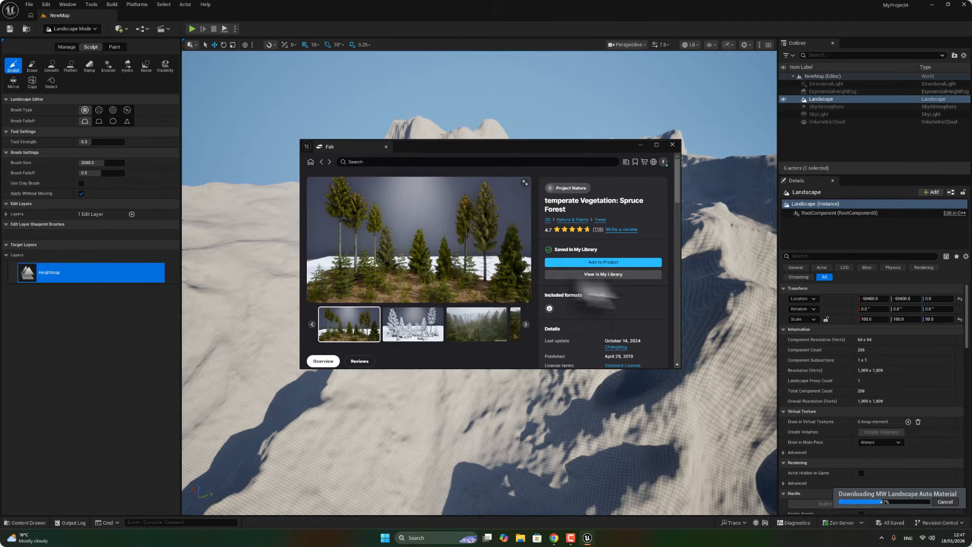
{"action": "left_click", "coordinate": [584, 262]}
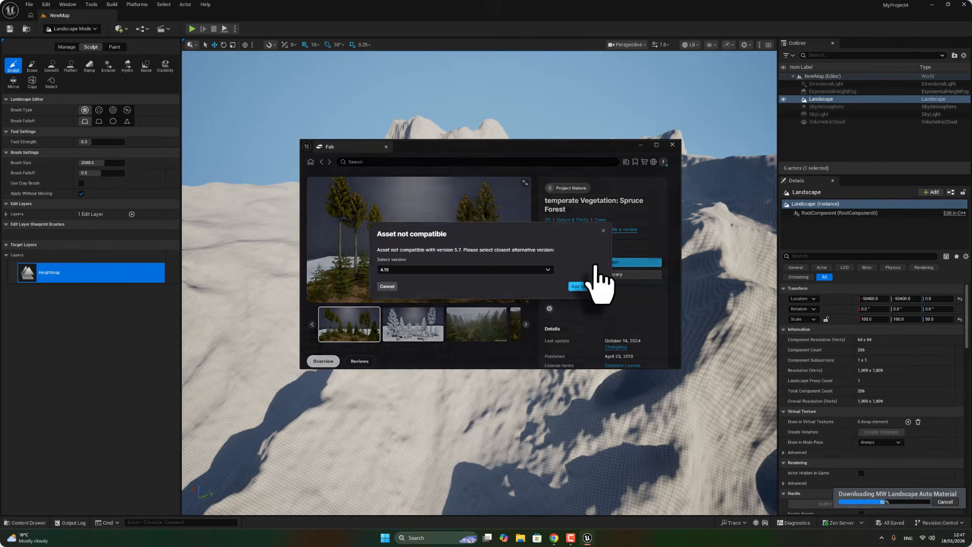
{"action": "left_click", "coordinate": [546, 270]}
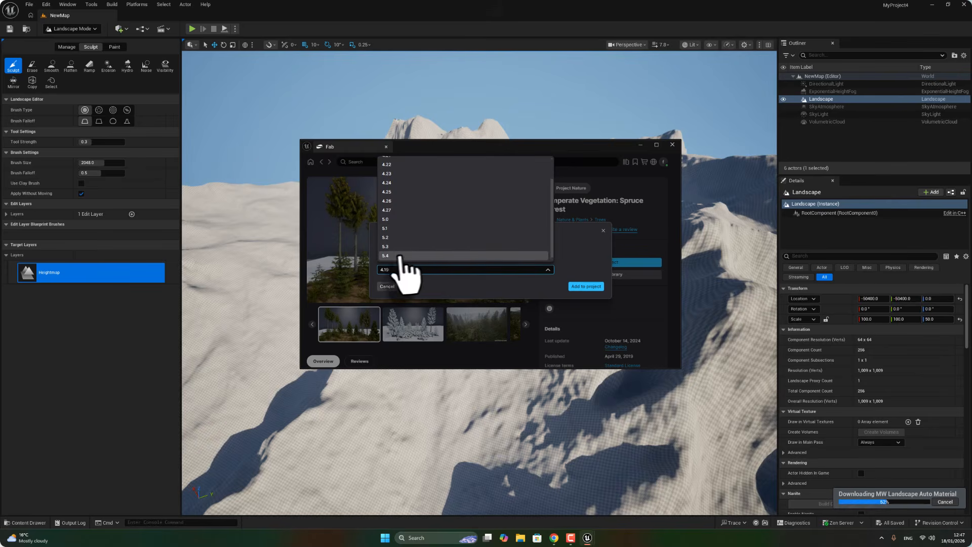
{"action": "left_click", "coordinate": [387, 255]}
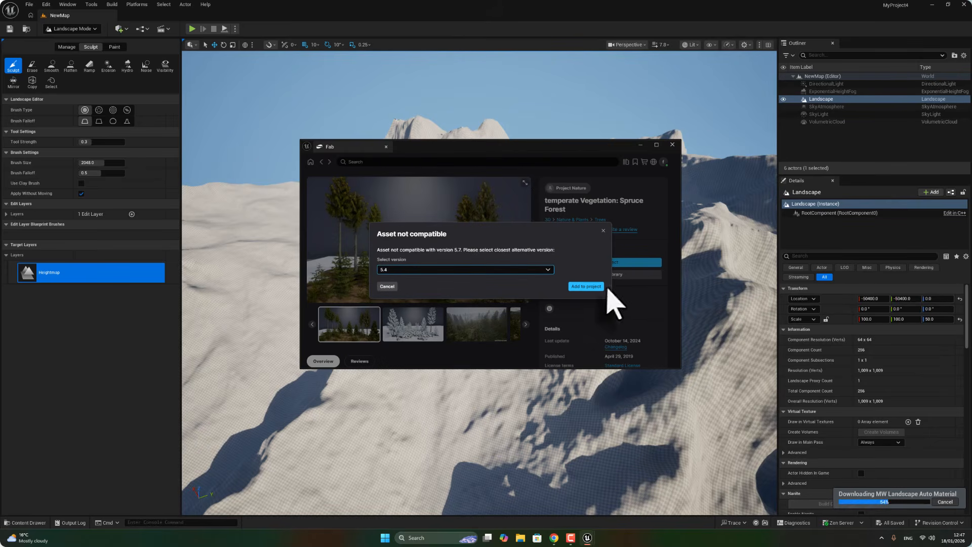
{"action": "left_click", "coordinate": [588, 287]}
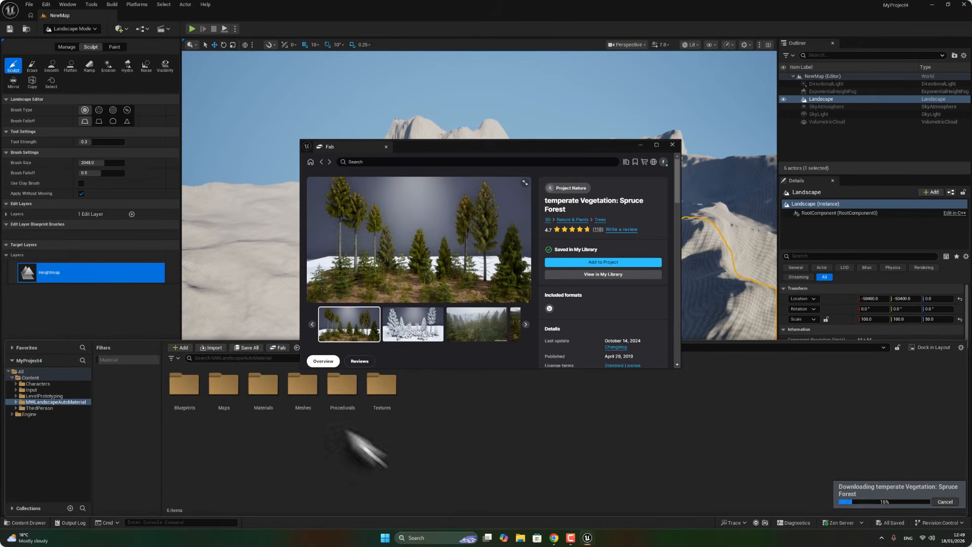
Move the Fab window aside and browse to the MWLandscapeAutoMaterial Materials Landscape folder.
{"action": "left_click_drag", "start_coordinate": [560, 147], "coordinate": [701, 154]}
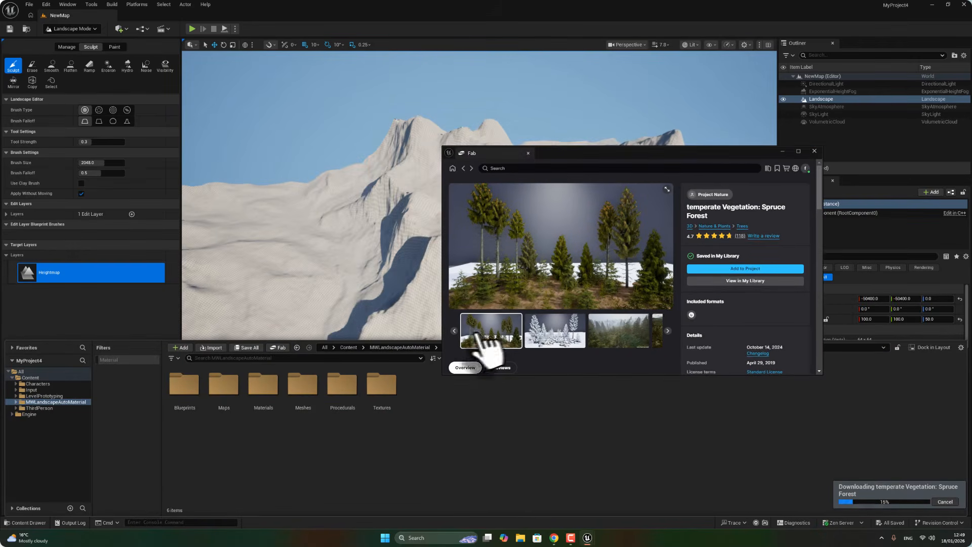
{"action": "left_click", "coordinate": [349, 348]}
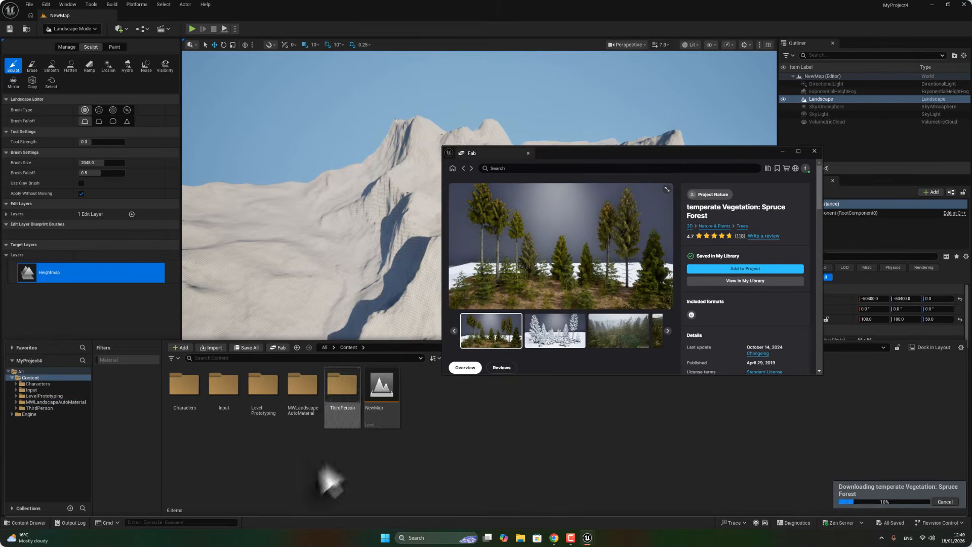
{"action": "double_click", "coordinate": [298, 403]}
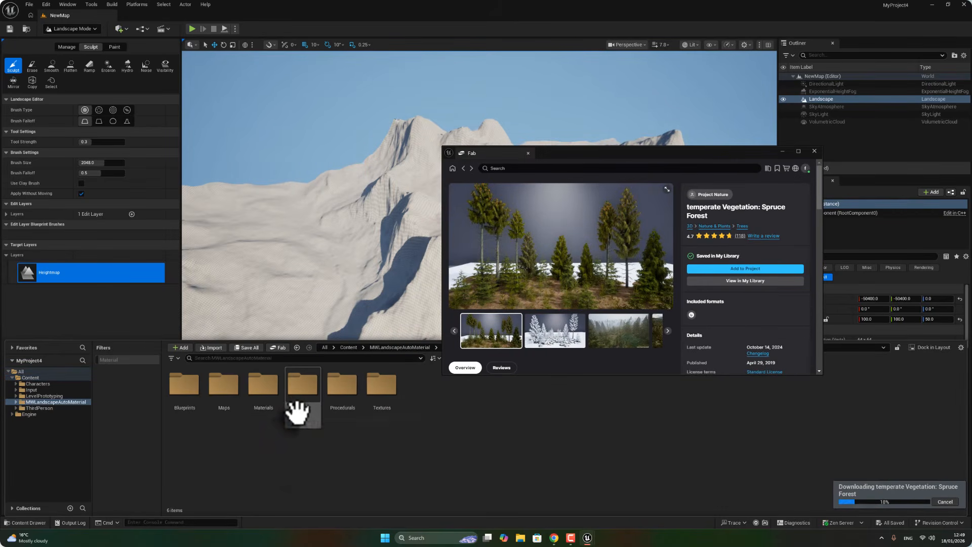
{"action": "double_click", "coordinate": [262, 386]}
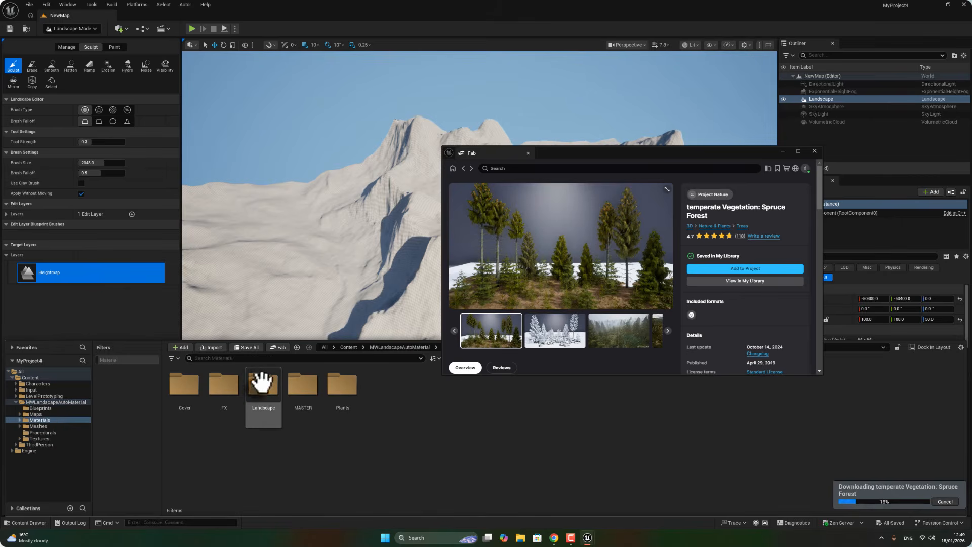
{"action": "double_click", "coordinate": [262, 387]}
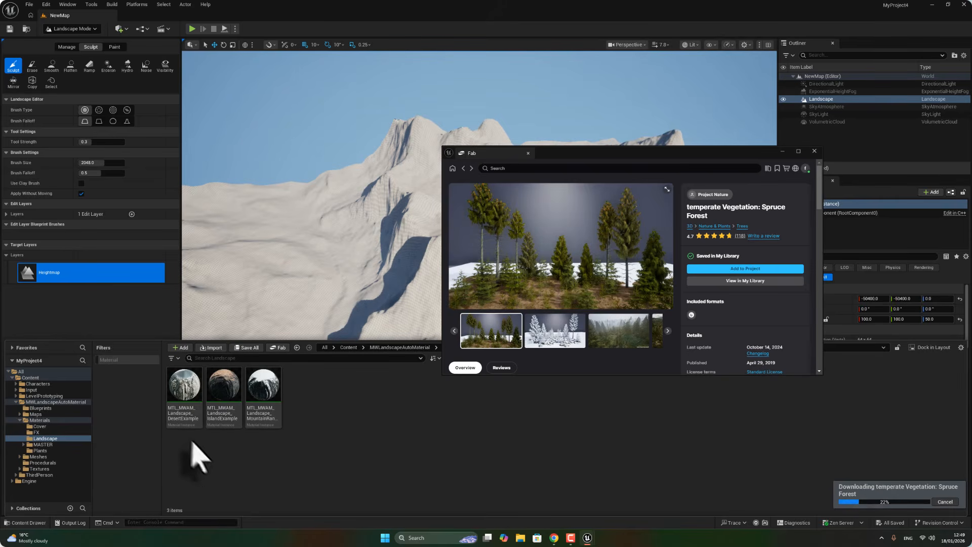
Switch the editor to Selection Mode and close the Fab window.
{"action": "mouse_move", "coordinate": [342, 305]}
{"action": "right_mouse_down"}
{"action": "mouse_move", "coordinate": [394, 309]}
{"action": "mouse_move", "coordinate": [377, 288]}
{"action": "mouse_move", "coordinate": [354, 306]}
{"action": "mouse_move", "coordinate": [367, 294]}
{"action": "mouse_move", "coordinate": [334, 305]}
{"action": "right_mouse_up"}
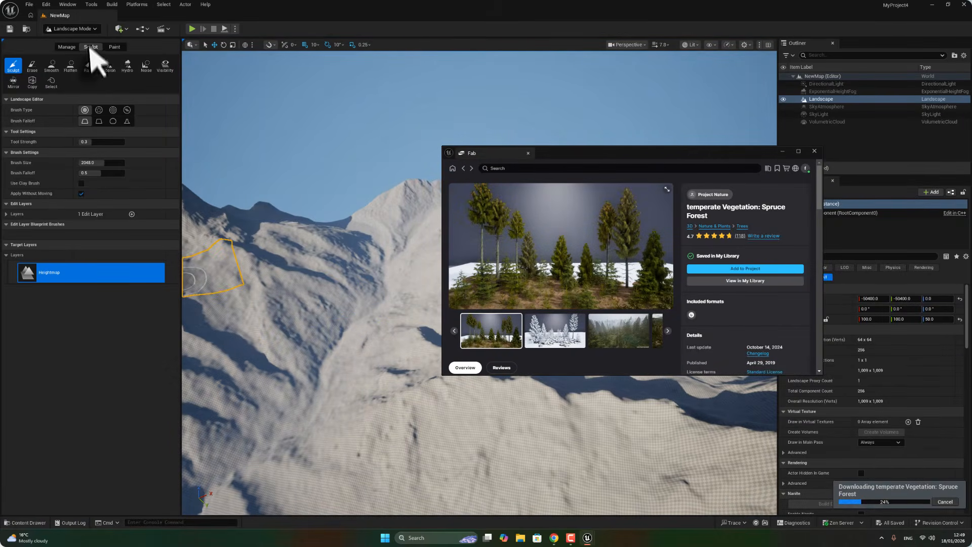
{"action": "left_click", "coordinate": [94, 29]}
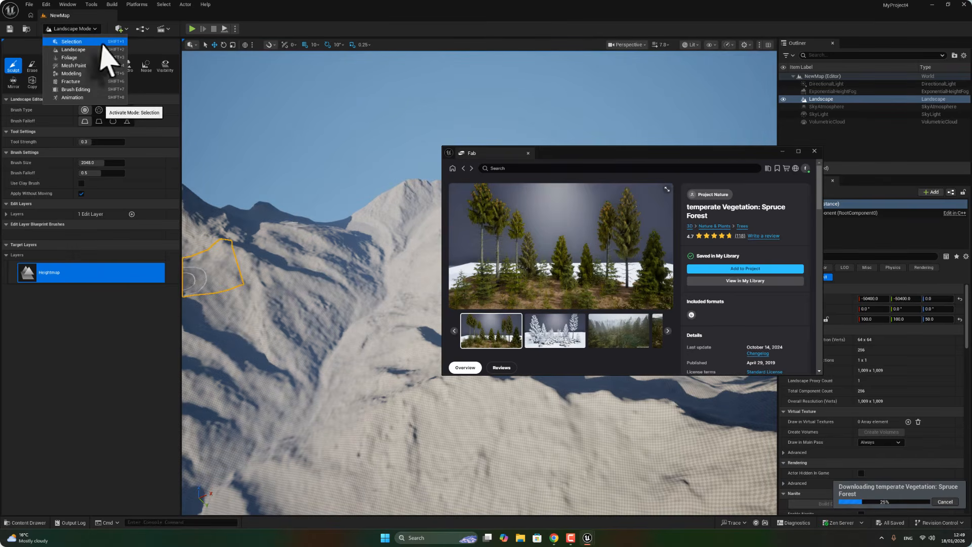
{"action": "left_click", "coordinate": [72, 41]}
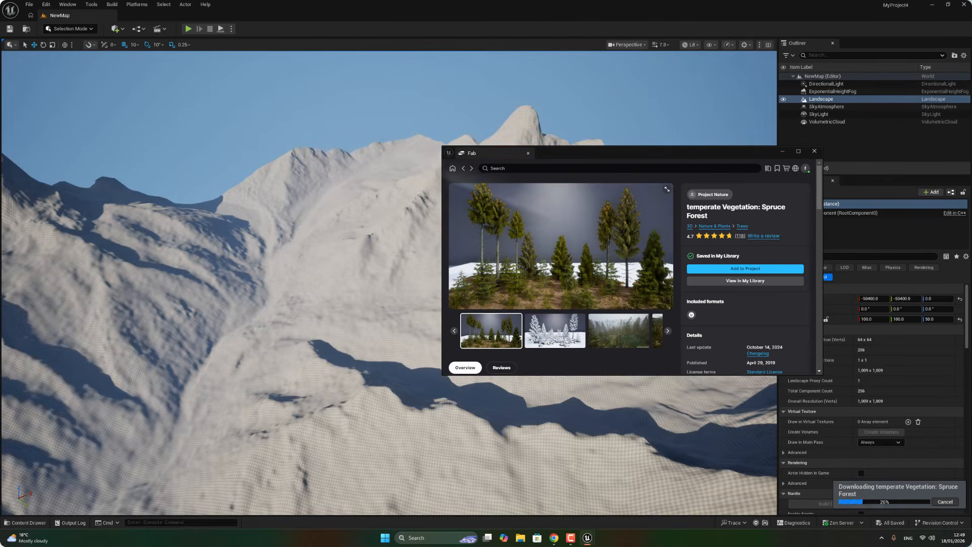
{"action": "left_click", "coordinate": [812, 152]}
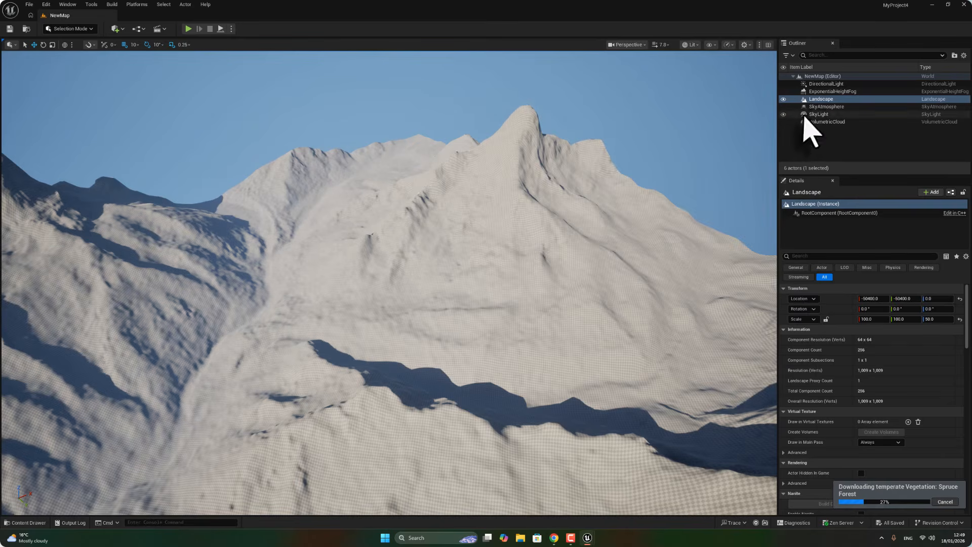
Assign the MTL_MWAM_Landscape_MountainRangeExample material as the Landscape Material of the selected landscape.
{"action": "left_click", "coordinate": [820, 99]}
{"action": "scroll", "coordinate": [846, 449], "scroll_direction": "down", "scroll_amount": 10}
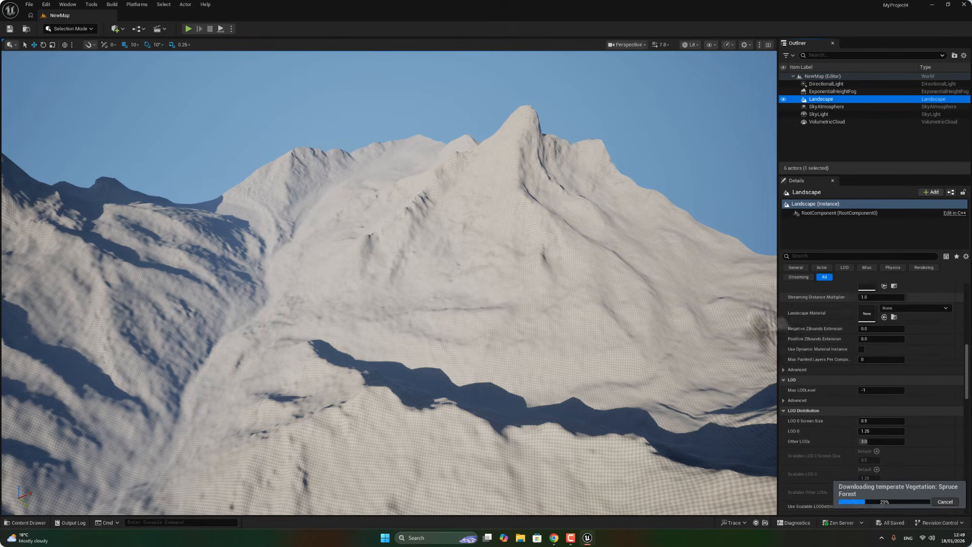
{"action": "left_click", "coordinate": [26, 522]}
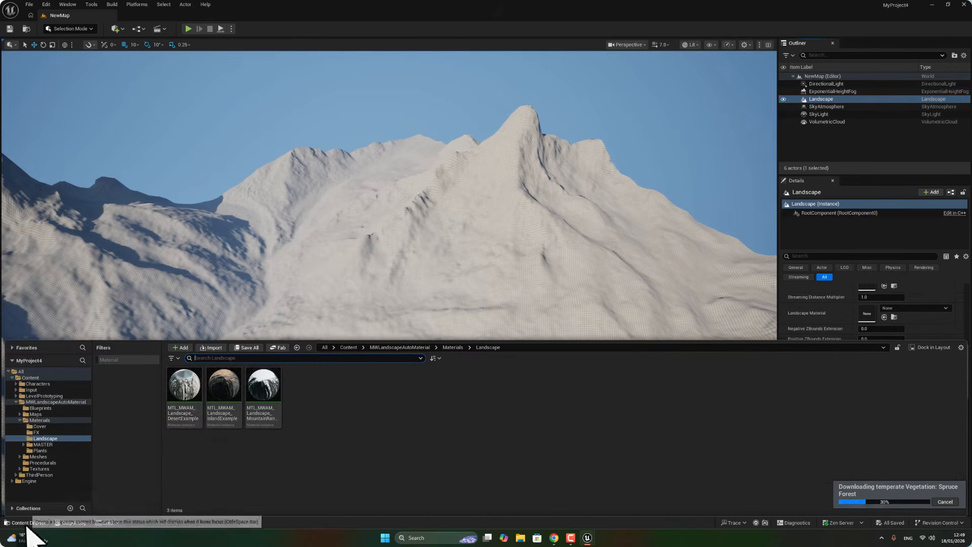
{"action": "left_click_drag", "start_coordinate": [263, 387], "coordinate": [863, 281]}
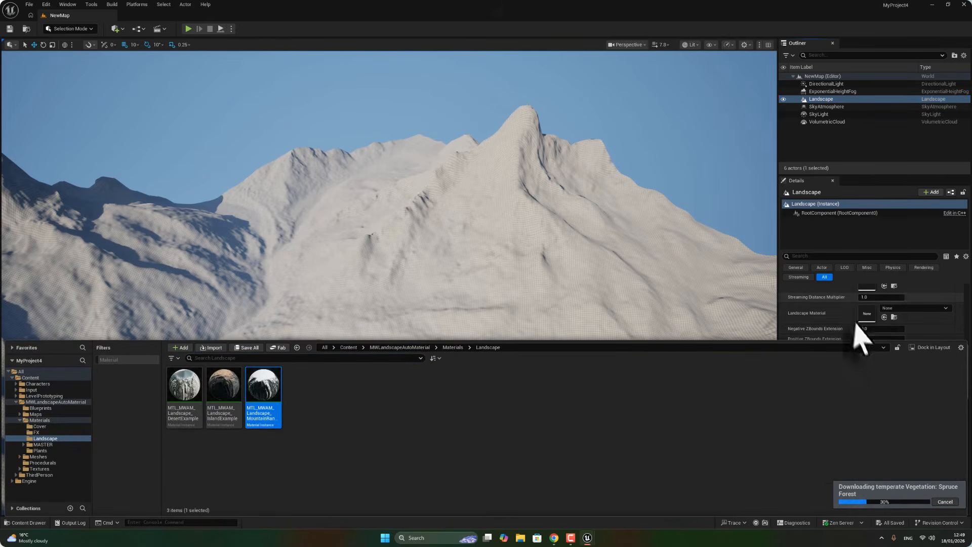
{"action": "left_click", "coordinate": [885, 318]}
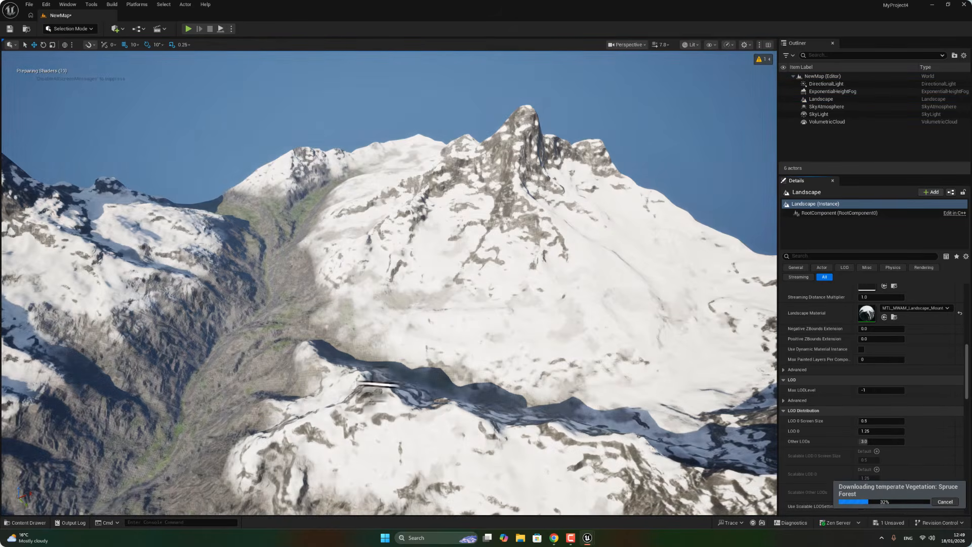
Fly around the viewport to examine the textured landscape, then save all changes.
{"action": "right_click_drag", "start_coordinate": [377, 384], "coordinate": [223, 374]}
{"action": "right_click", "coordinate": [446, 373]}
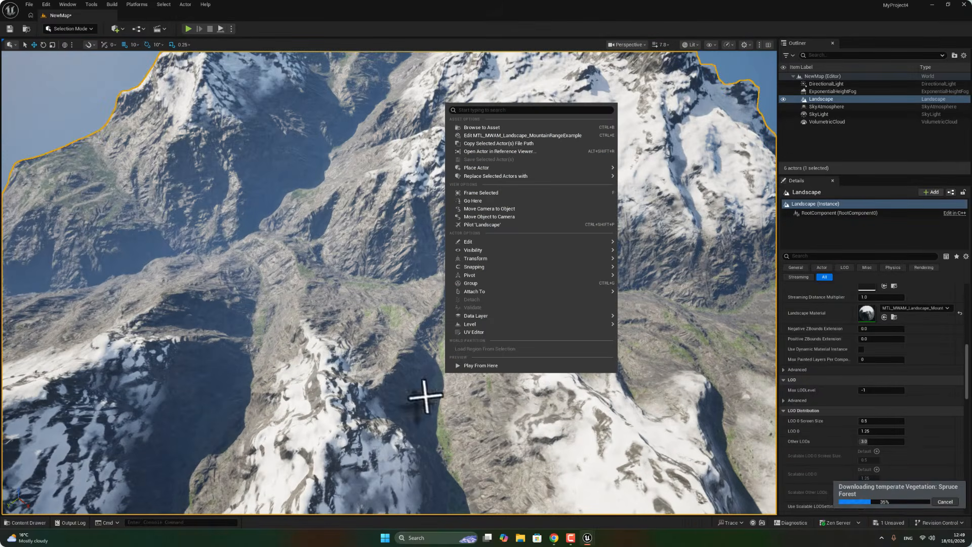
{"action": "key", "text": "w"}
{"action": "mouse_move", "coordinate": [430, 390]}
{"action": "right_mouse_down"}
{"action": "mouse_move", "coordinate": [399, 387]}
{"action": "mouse_move", "coordinate": [400, 354]}
{"action": "mouse_move", "coordinate": [405, 370]}
{"action": "mouse_move", "coordinate": [395, 368]}
{"action": "mouse_move", "coordinate": [414, 362]}
{"action": "mouse_move", "coordinate": [429, 387]}
{"action": "right_mouse_up"}
{"action": "key", "text": "s"}
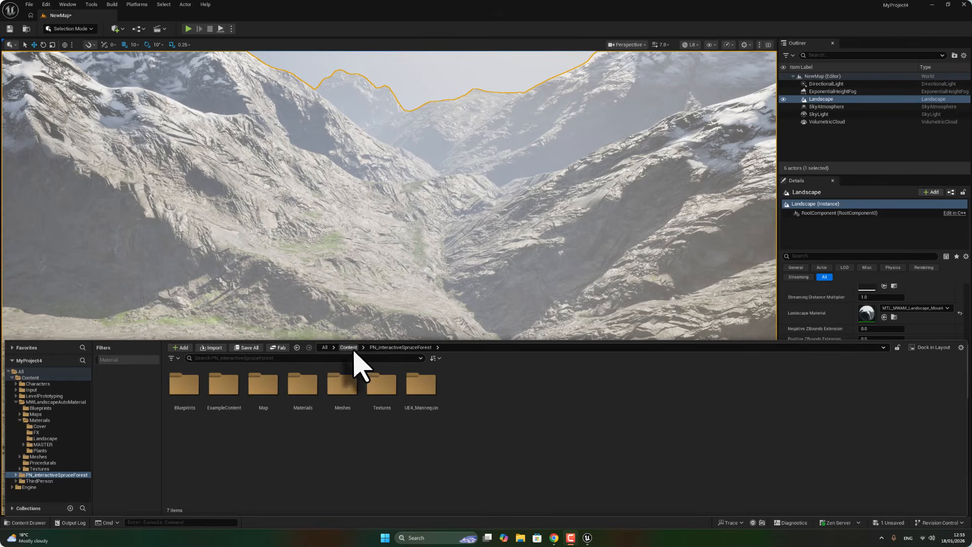
{"action": "left_click", "coordinate": [348, 347]}
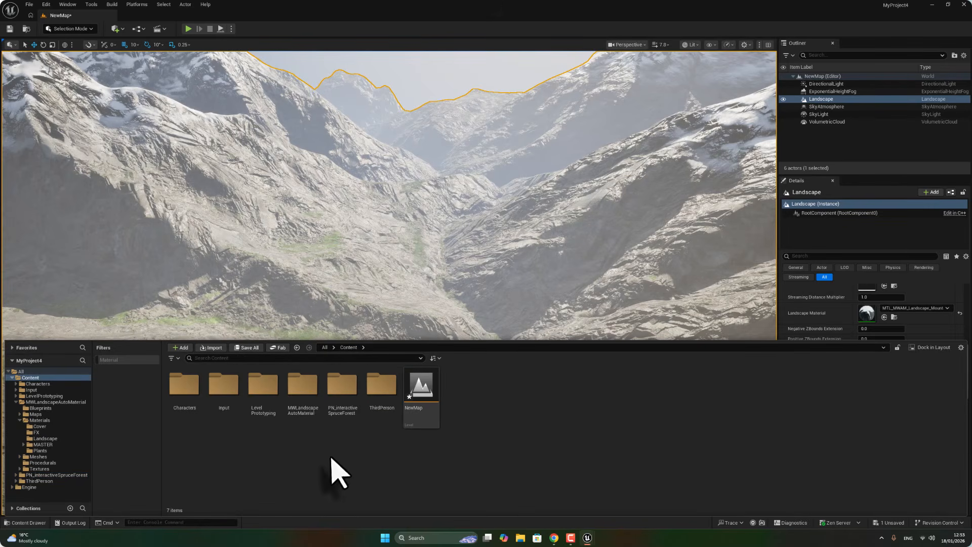
{"action": "right_click_drag", "start_coordinate": [362, 258], "coordinate": [361, 242]}
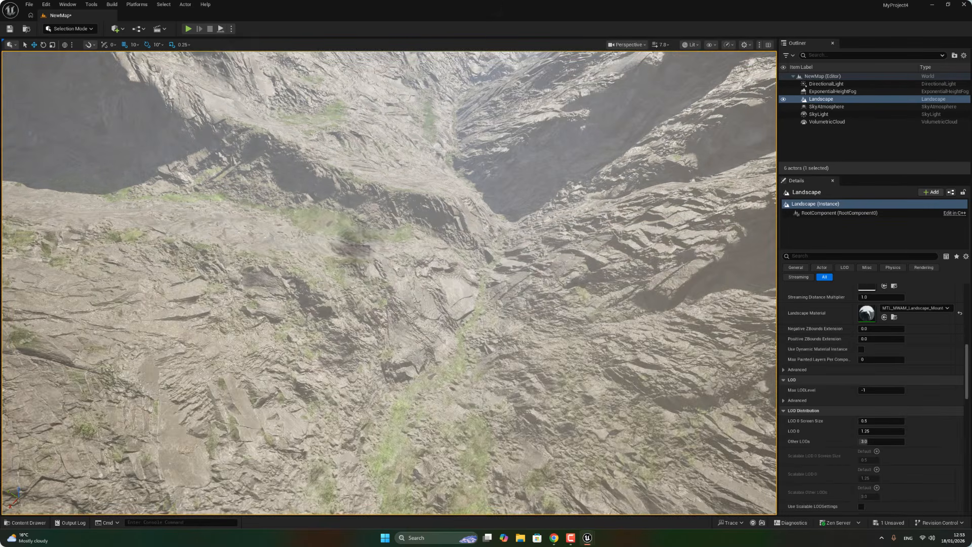
{"action": "left_click", "coordinate": [31, 4]}
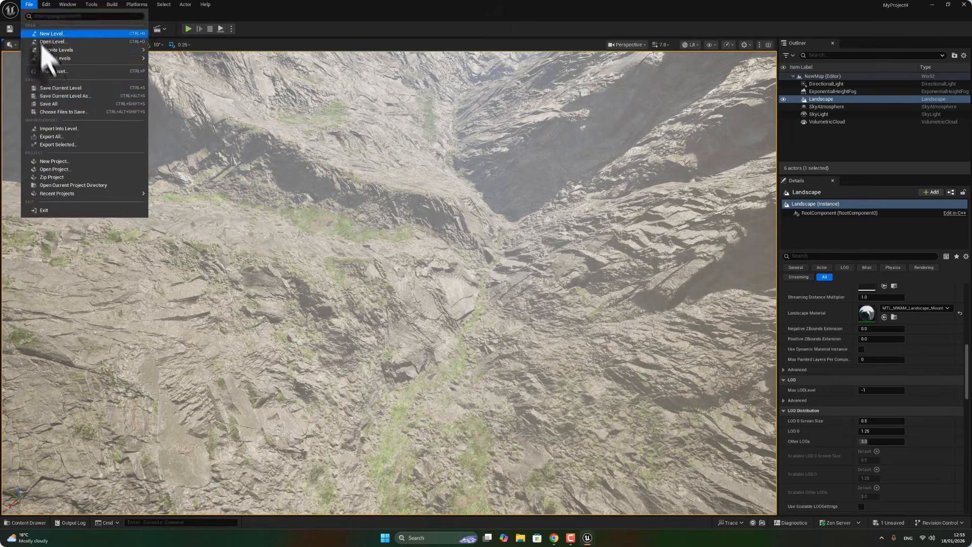
{"action": "left_click", "coordinate": [72, 101]}
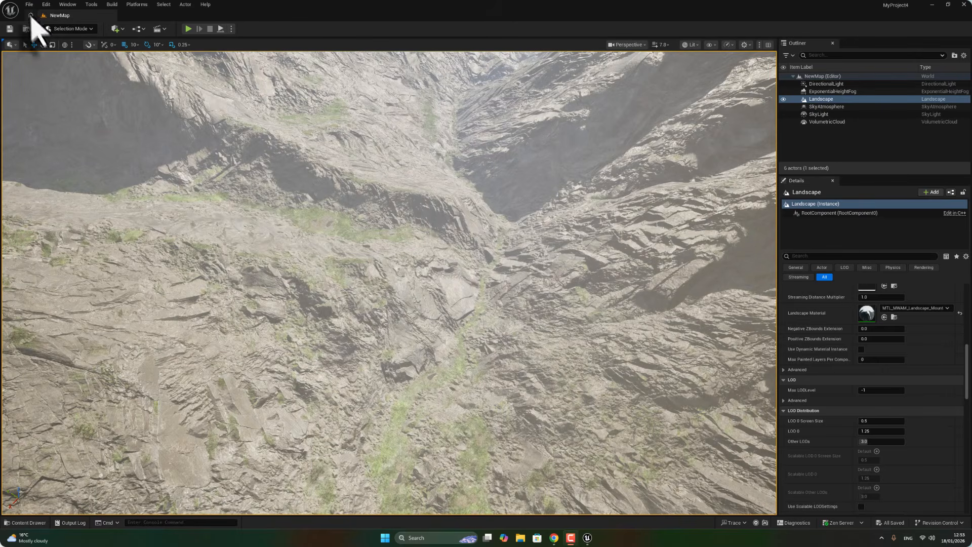
Switch the editor to Foliage Mode and close the download-complete dialog.
{"action": "left_click", "coordinate": [83, 29]}
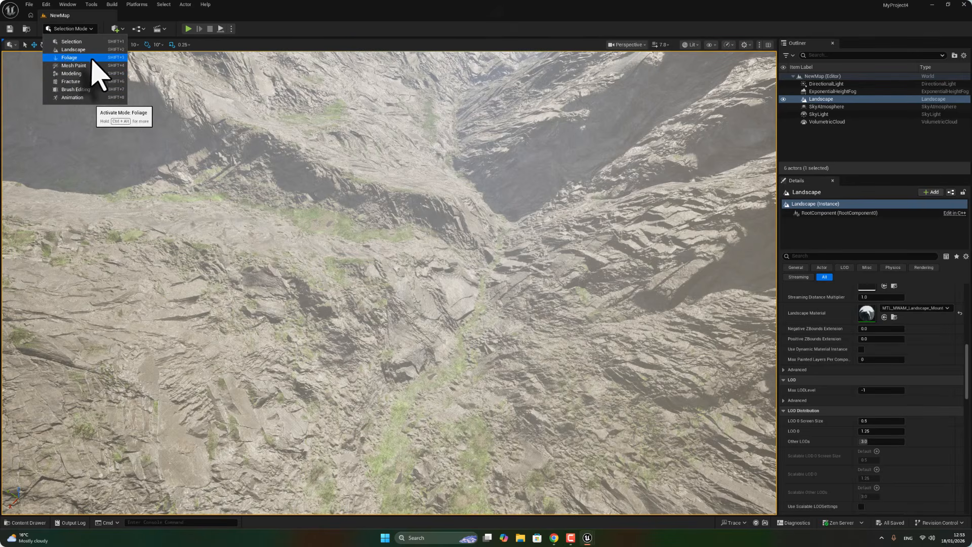
{"action": "left_click", "coordinate": [550, 292]}
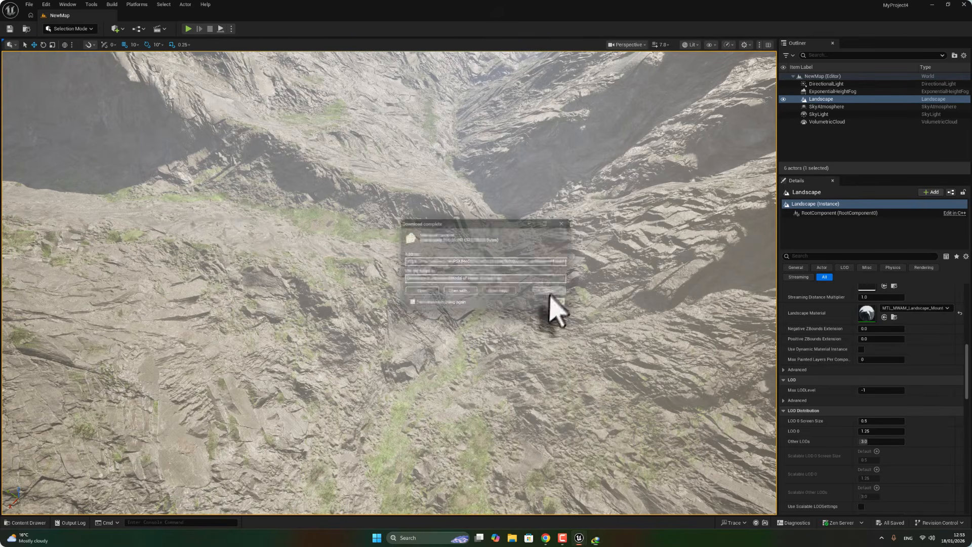
{"action": "left_click", "coordinate": [66, 29]}
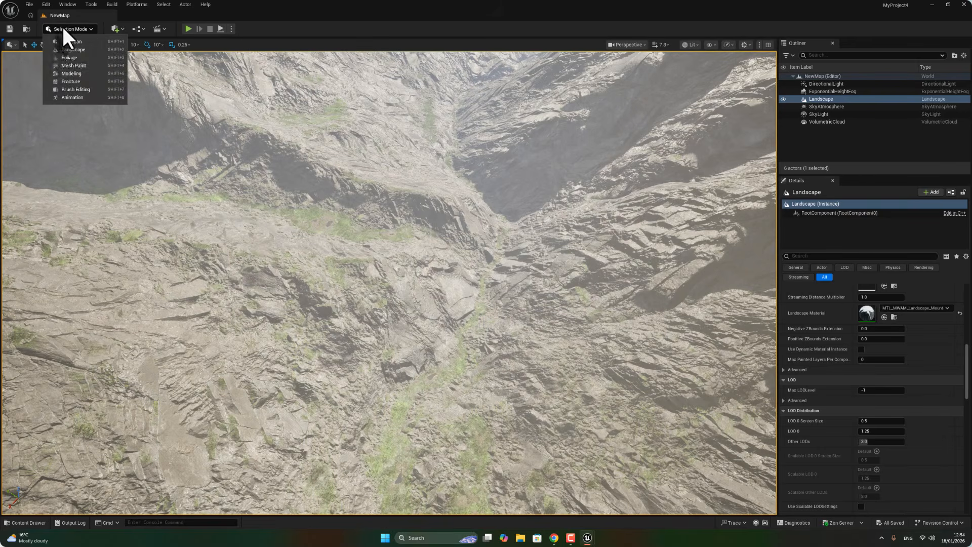
{"action": "left_click", "coordinate": [70, 57]}
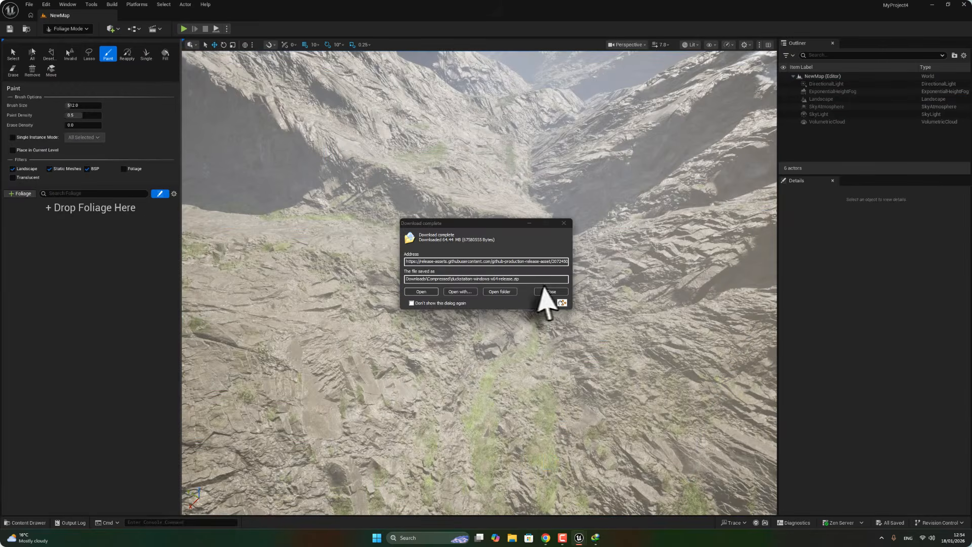
{"action": "left_click", "coordinate": [557, 292]}
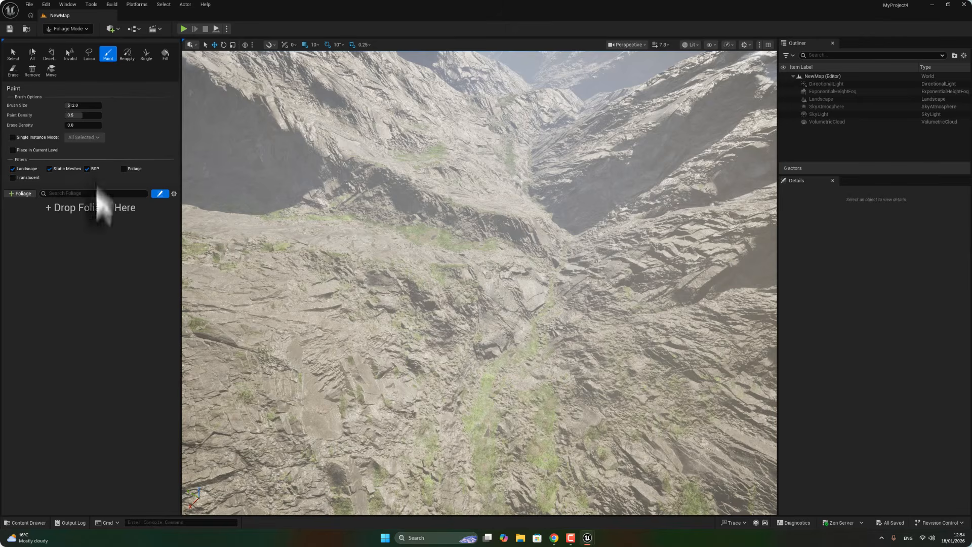
Open the PN_interactiveSpruceForest Meshes folder and filter the content browser to show only static meshes.
{"action": "left_click", "coordinate": [25, 522]}
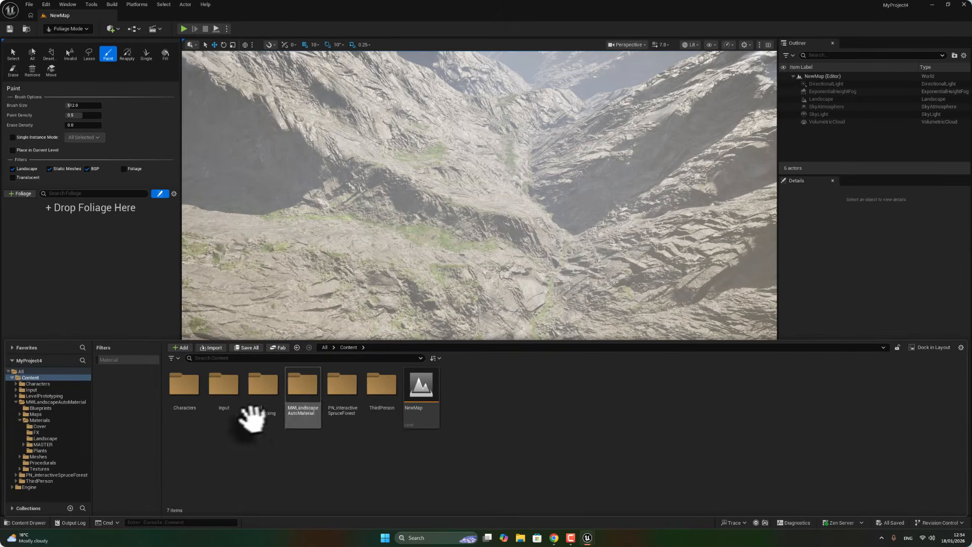
{"action": "double_click", "coordinate": [344, 395]}
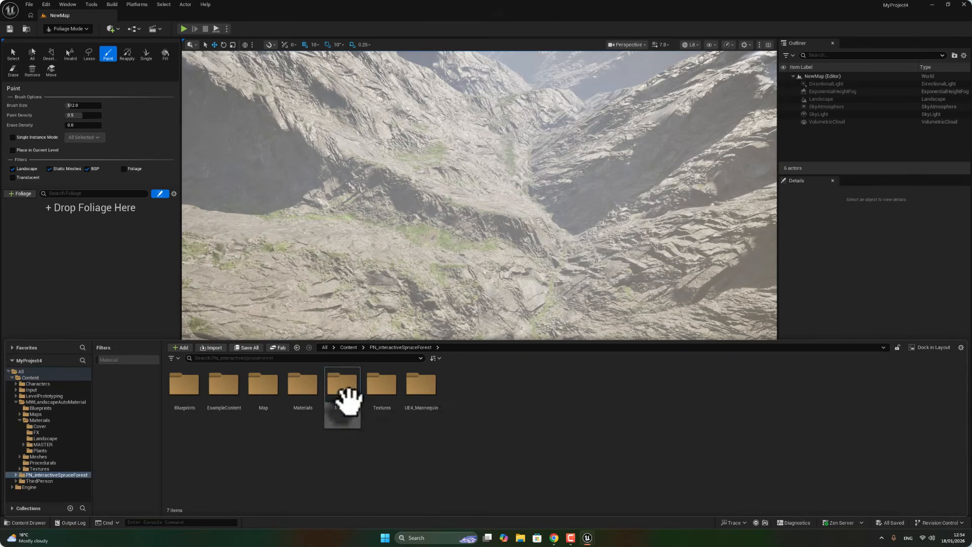
{"action": "double_click", "coordinate": [337, 387]}
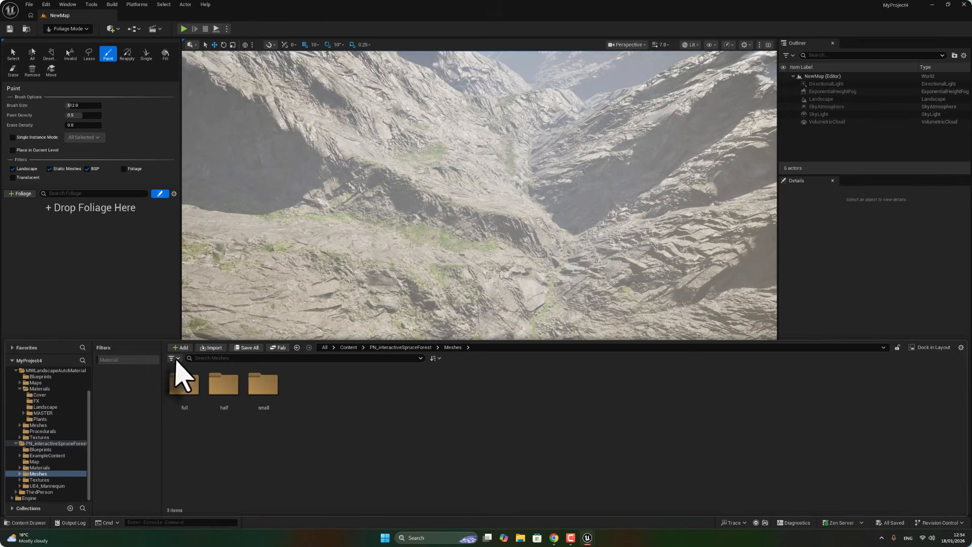
{"action": "left_click", "coordinate": [175, 358]}
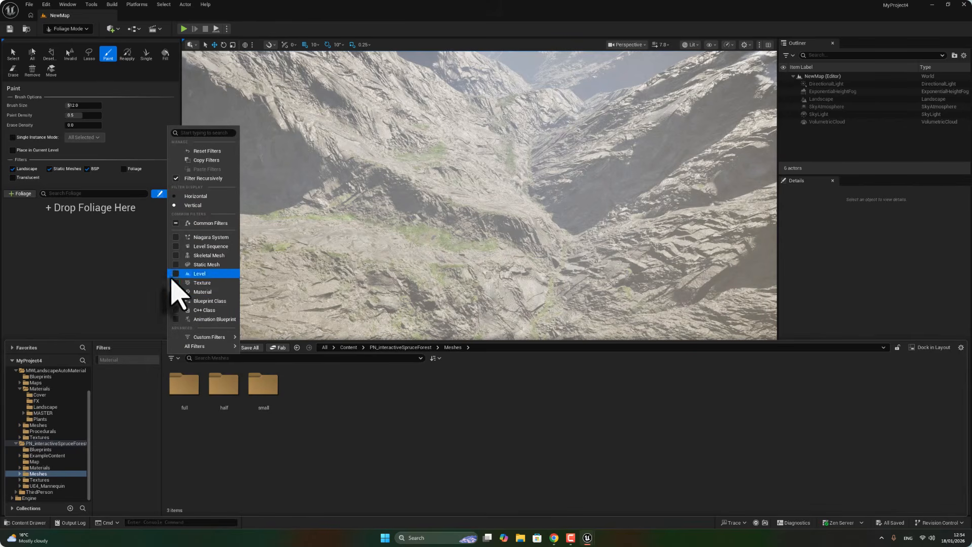
{"action": "left_click", "coordinate": [176, 265]}
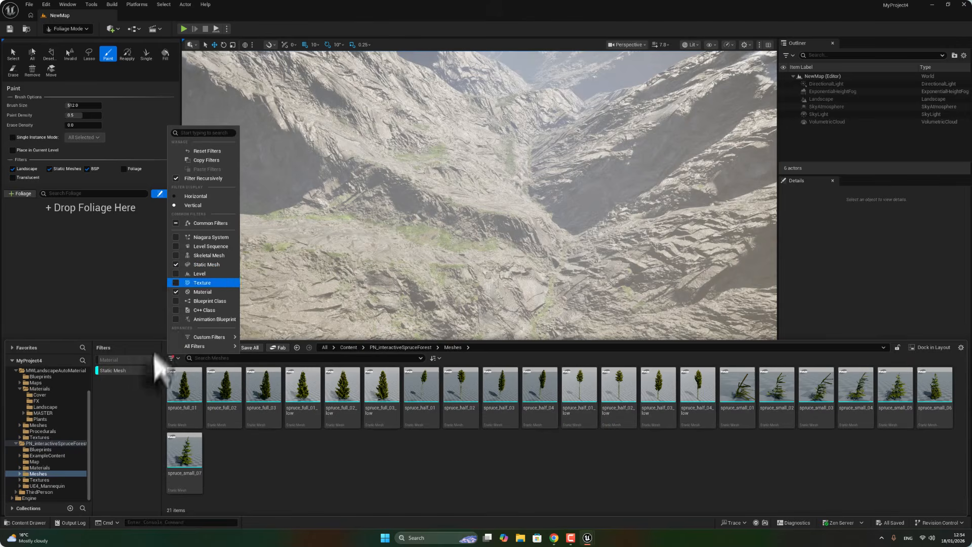
{"action": "left_click", "coordinate": [125, 374]}
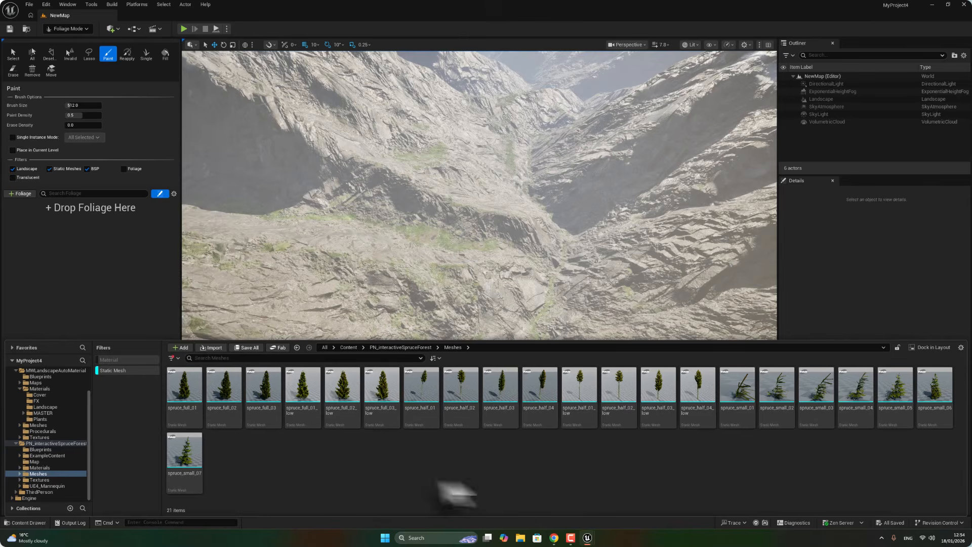
Select all 21 spruce meshes and add them to the foliage palette.
{"action": "left_click", "coordinate": [184, 386]}
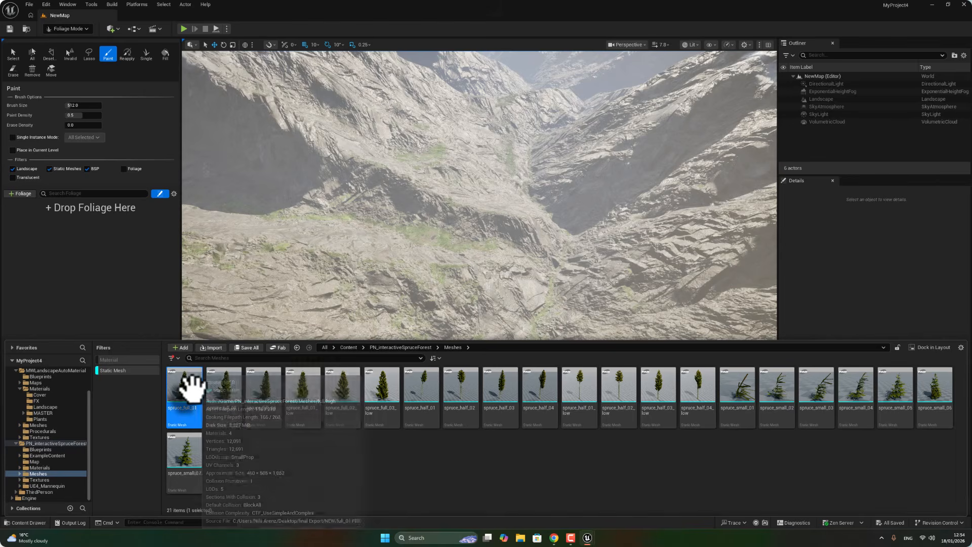
{"action": "left_click", "coordinate": [190, 454], "text": "ctrl"}
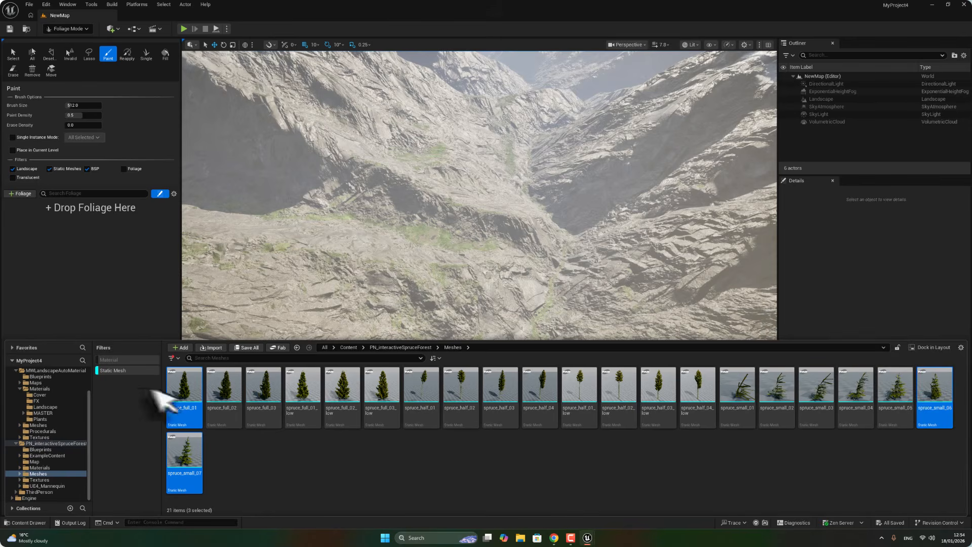
{"action": "left_click", "coordinate": [170, 384], "text": "shift"}
{"action": "left_click_drag", "start_coordinate": [173, 397], "coordinate": [69, 233]}
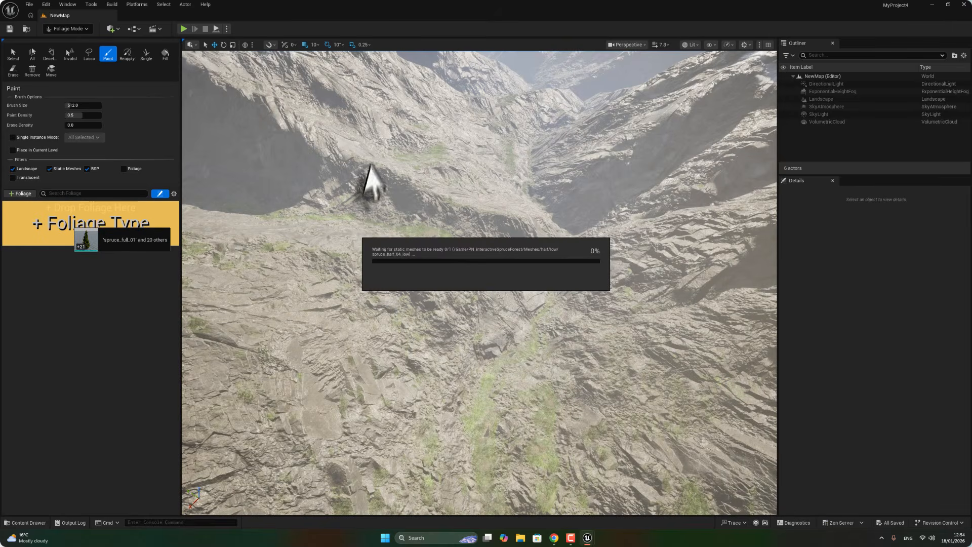
Enable Nanite on all 21 selected spruce meshes.
{"action": "left_click", "coordinate": [23, 521]}
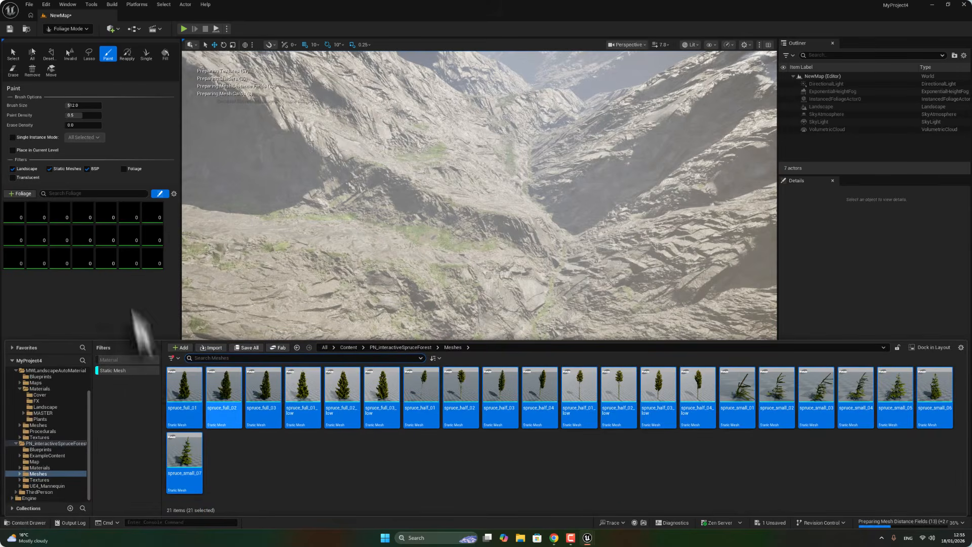
{"action": "right_click", "coordinate": [217, 391]}
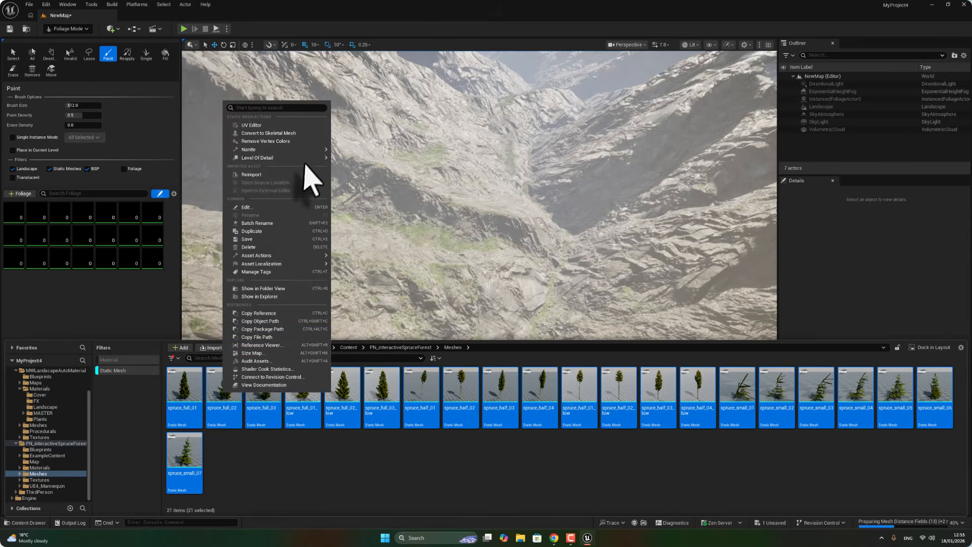
{"action": "mouse_move", "coordinate": [303, 149]}
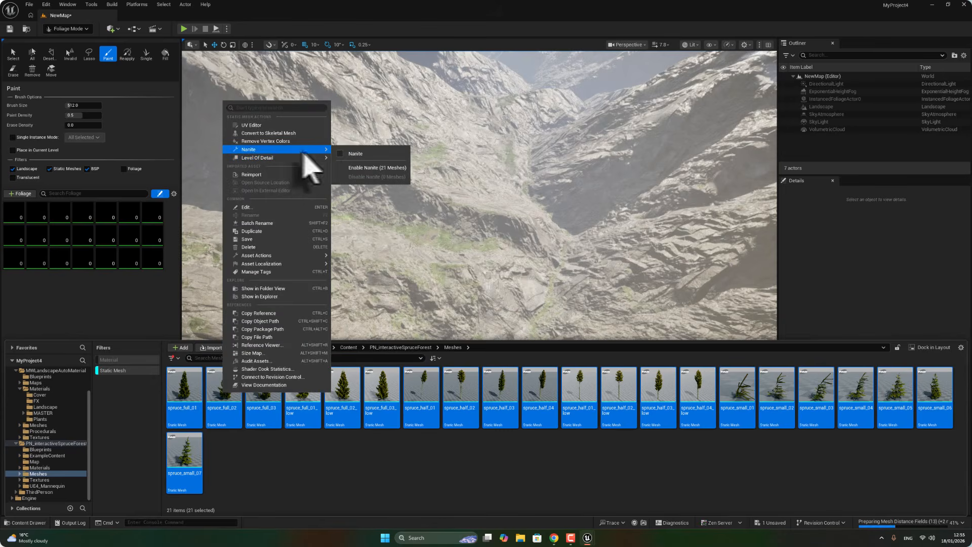
{"action": "left_click", "coordinate": [359, 169]}
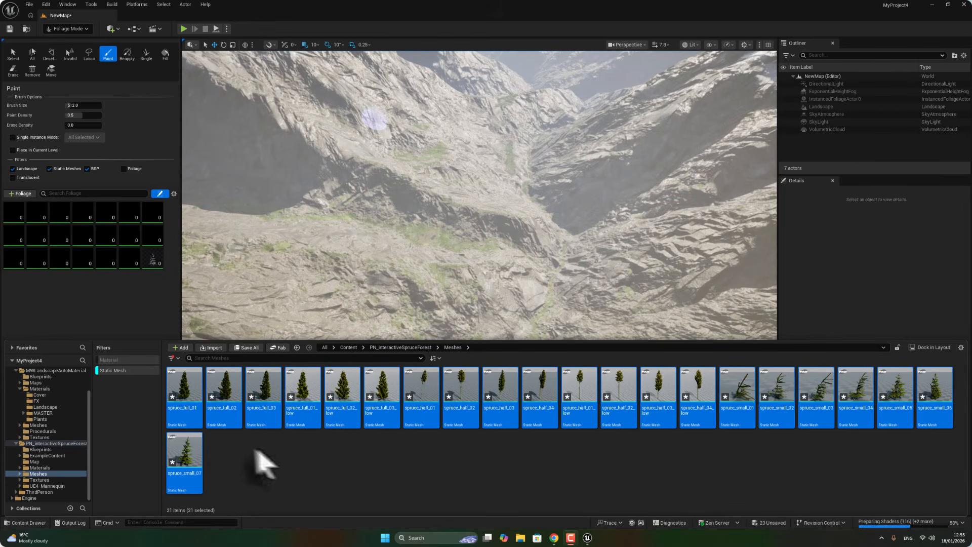
Activate the first spruce foliage type and paint spruce trees onto the valley floor.
{"action": "left_click", "coordinate": [32, 206]}
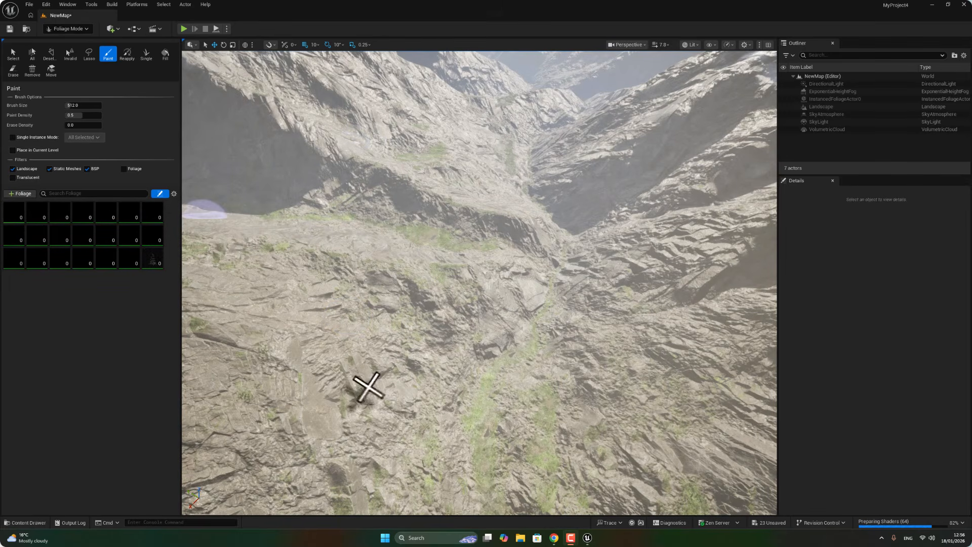
{"action": "left_click", "coordinate": [467, 387]}
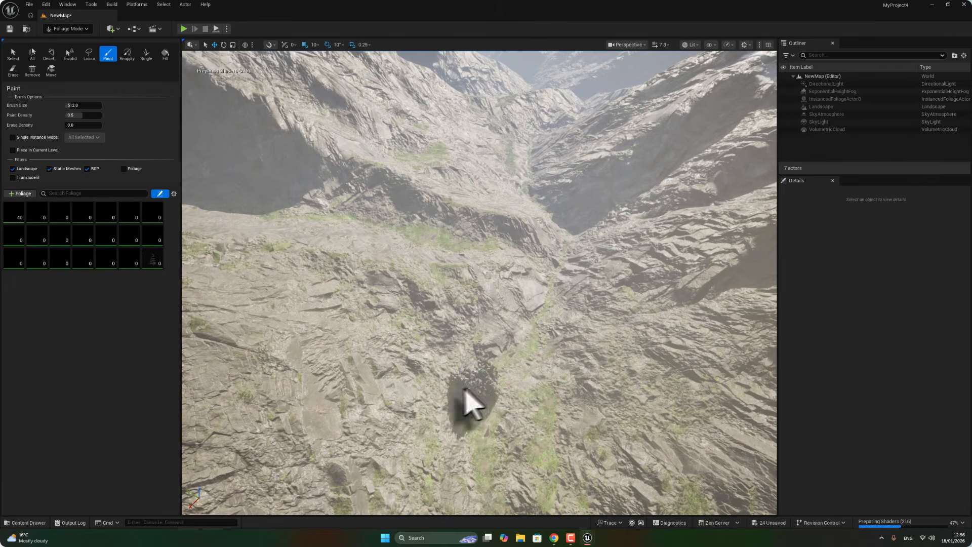
{"action": "right_click_drag", "start_coordinate": [423, 412], "coordinate": [429, 451]}
{"action": "key", "text": "w"}
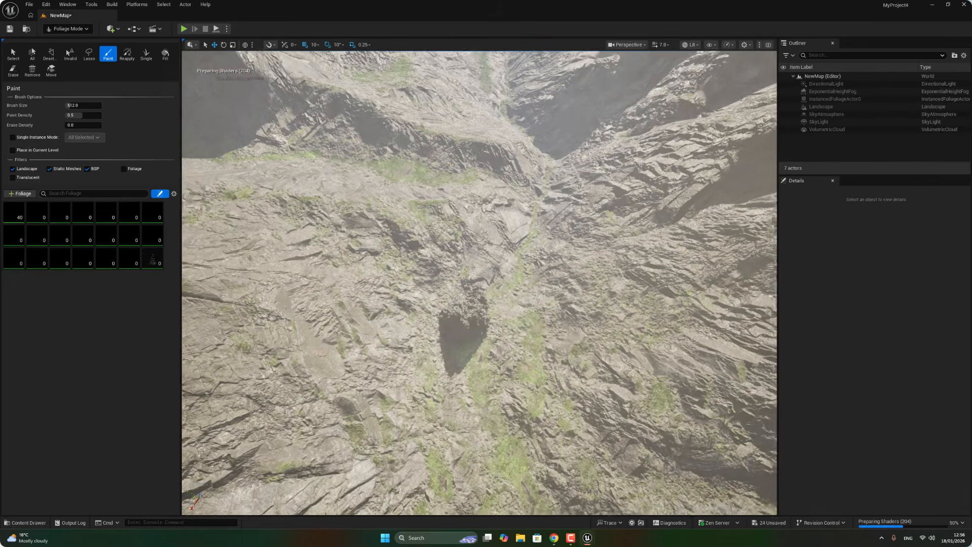
{"action": "key", "text": "s"}
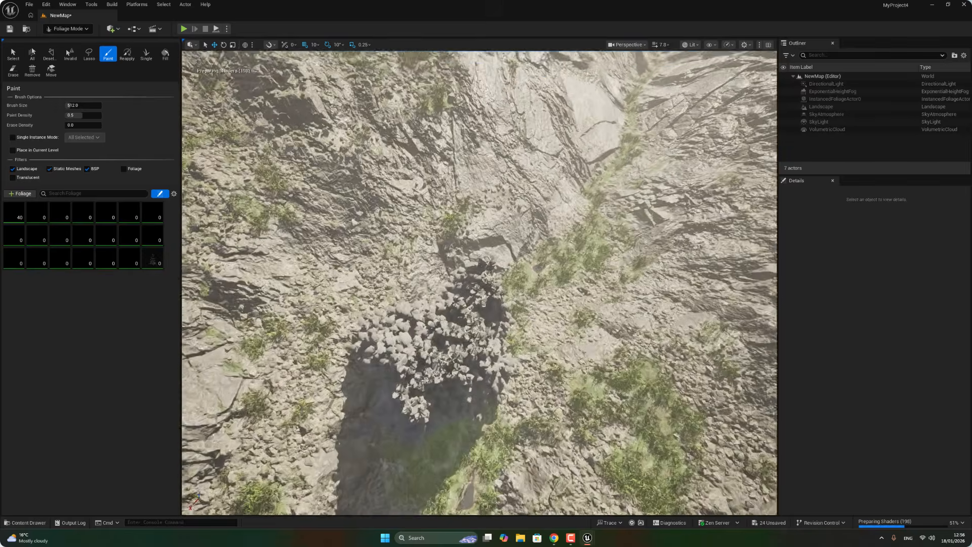
{"action": "mouse_move", "coordinate": [429, 451]}
{"action": "right_mouse_down"}
{"action": "mouse_move", "coordinate": [429, 390]}
{"action": "mouse_move", "coordinate": [415, 380]}
{"action": "mouse_move", "coordinate": [597, 334]}
{"action": "mouse_move", "coordinate": [593, 360]}
{"action": "right_mouse_up"}
{"action": "key", "text": "w"}
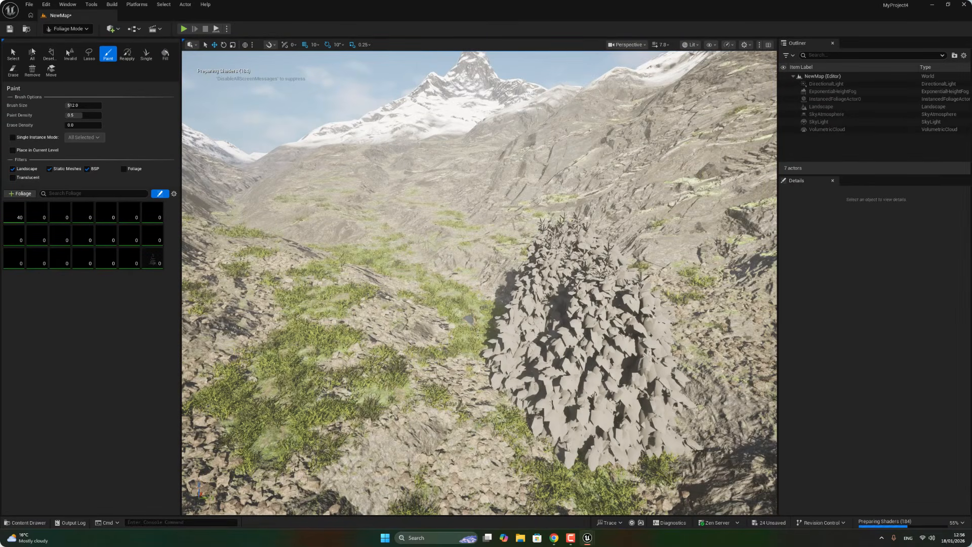
{"action": "key", "text": "s"}
{"action": "right_click_drag", "start_coordinate": [422, 410], "coordinate": [431, 420]}
{"action": "right_click", "coordinate": [422, 410]}
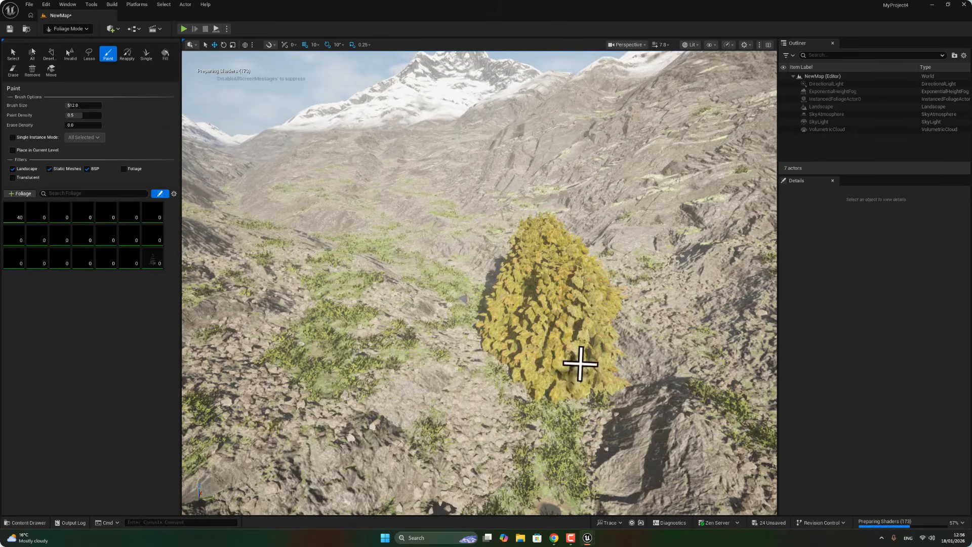
{"action": "left_click", "coordinate": [471, 377]}
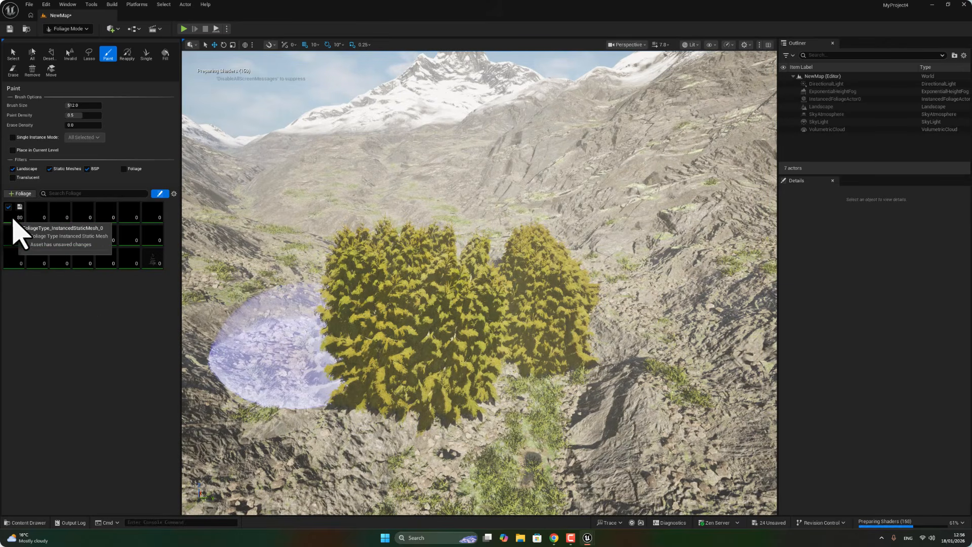
Set the first spruce foliage type's painting density to 5.
{"action": "left_click", "coordinate": [14, 212]}
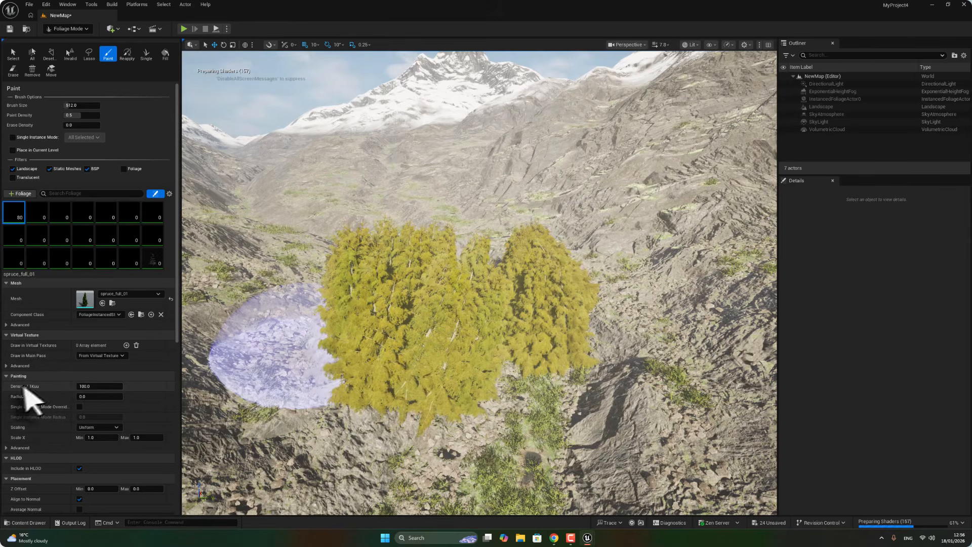
{"action": "left_click_drag", "start_coordinate": [89, 387], "coordinate": [60, 387]}
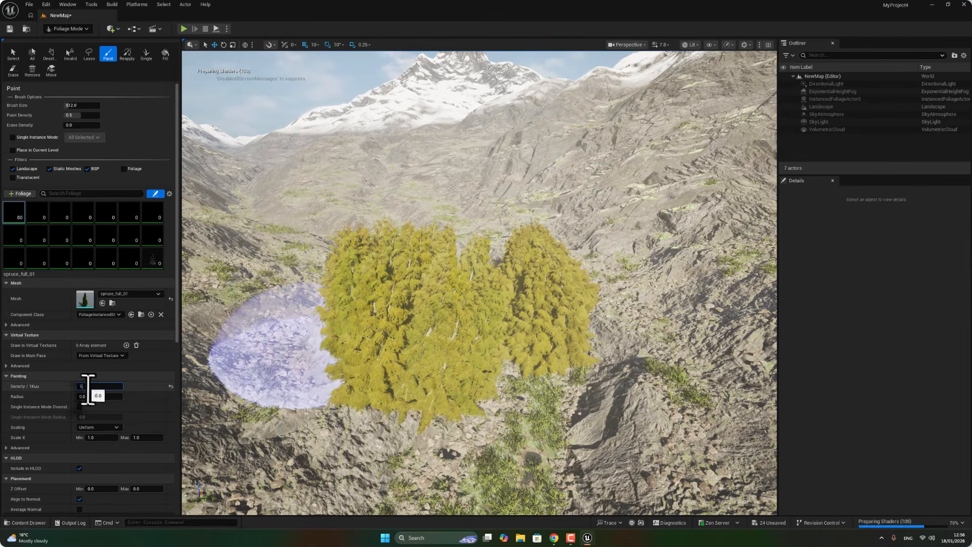
{"action": "left_click", "coordinate": [150, 365]}
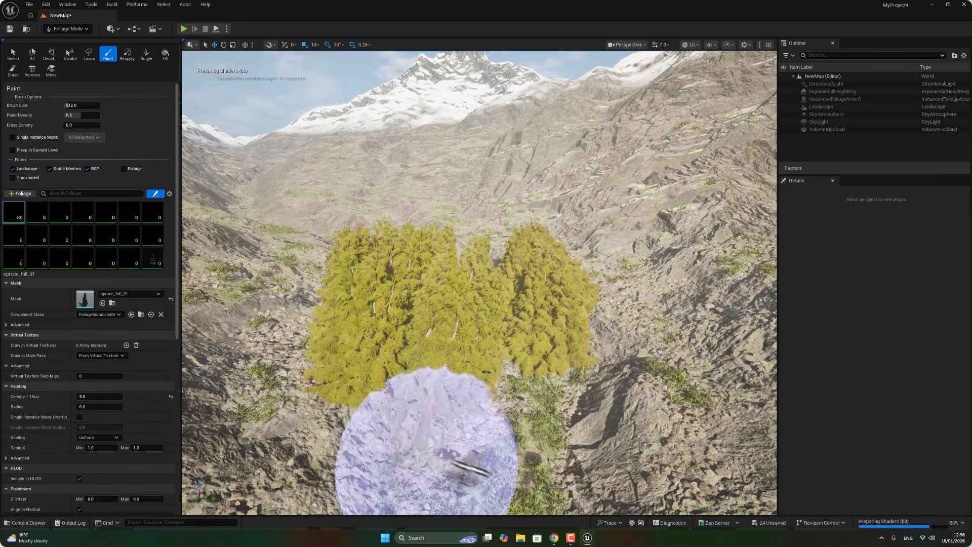
Undo the recent spruce painting and density changes.
{"action": "left_click", "coordinate": [493, 481]}
{"action": "scroll", "coordinate": [313, 446], "scroll_direction": "up", "scroll_amount": 1}
{"action": "right_click", "coordinate": [310, 446]}
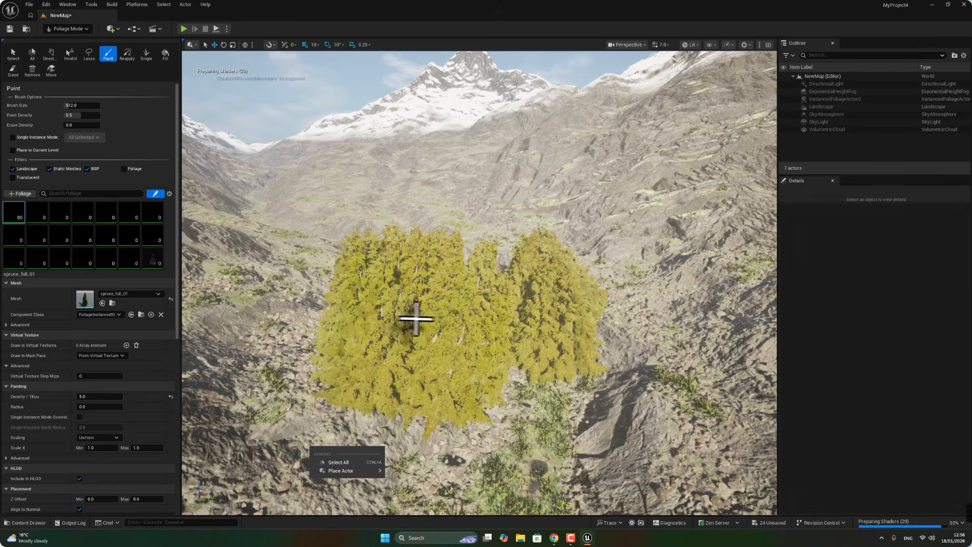
{"action": "key", "text": "ctrl+z"}
{"action": "key", "text": "ctrl+z"}
{"action": "key", "text": "ctrl+z"}
{"action": "key", "text": "ctrl+z"}
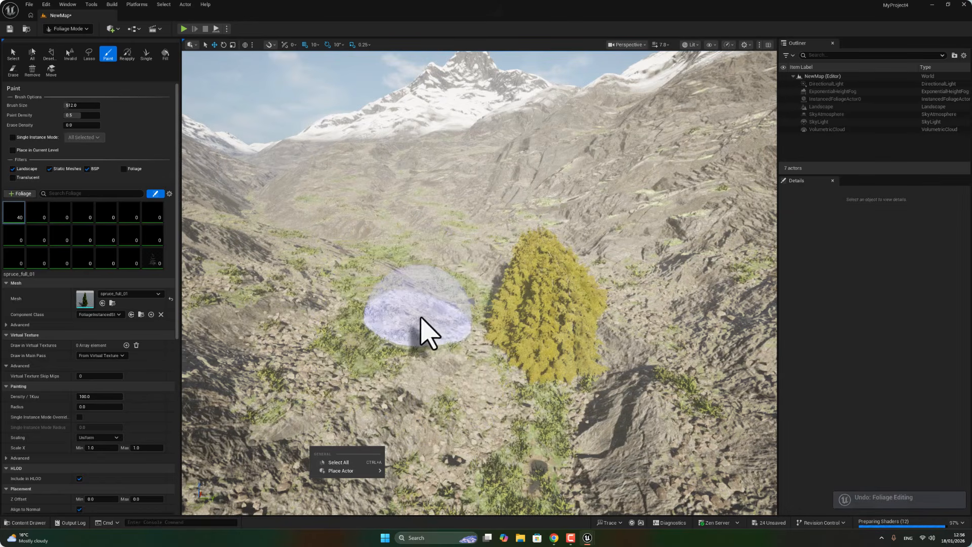
Set the spruce foliage painting density to 5.
{"action": "left_click", "coordinate": [13, 214]}
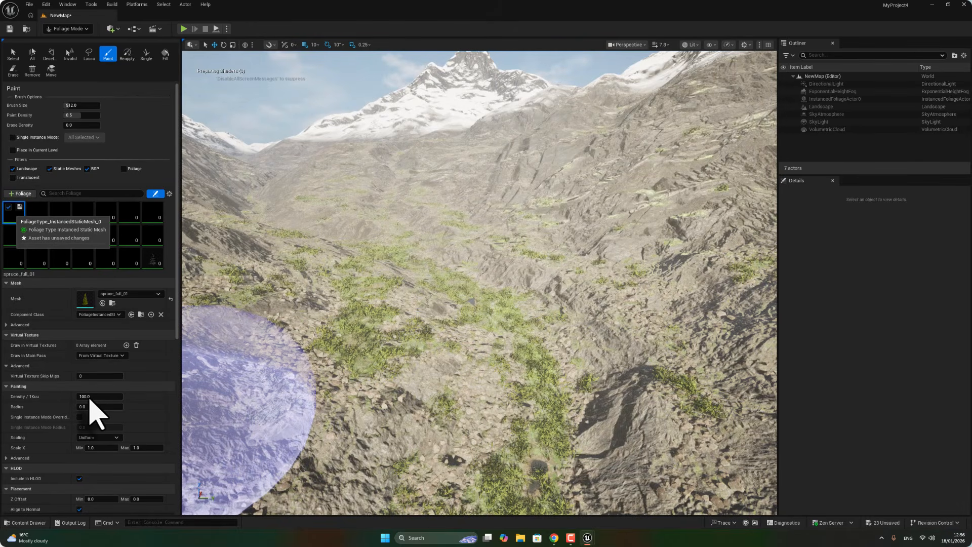
{"action": "left_click", "coordinate": [77, 398]}
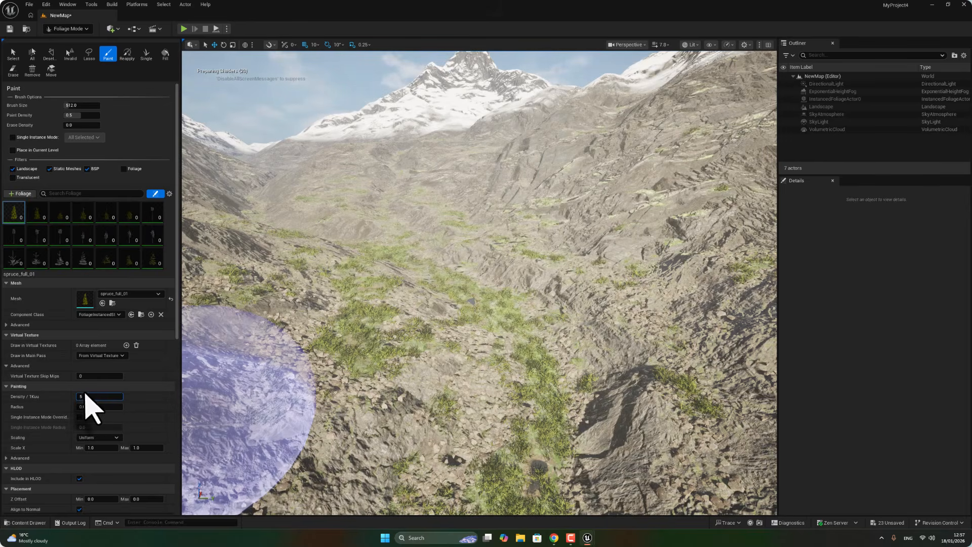
{"action": "type", "text": "5"}
Paint a few scattered spruce trees onto the valley slopes.
{"action": "mouse_move", "coordinate": [458, 288]}
{"action": "left_mouse_down"}
{"action": "mouse_move", "coordinate": [377, 303]}
{"action": "mouse_move", "coordinate": [263, 286]}
{"action": "mouse_move", "coordinate": [429, 191]}
{"action": "mouse_move", "coordinate": [390, 228]}
{"action": "mouse_move", "coordinate": [454, 366]}
{"action": "mouse_move", "coordinate": [408, 460]}
{"action": "mouse_move", "coordinate": [319, 436]}
{"action": "mouse_move", "coordinate": [524, 425]}
{"action": "mouse_move", "coordinate": [602, 364]}
{"action": "mouse_move", "coordinate": [624, 257]}
{"action": "mouse_move", "coordinate": [441, 158]}
{"action": "mouse_move", "coordinate": [350, 164]}
{"action": "mouse_move", "coordinate": [282, 184]}
{"action": "mouse_move", "coordinate": [238, 265]}
{"action": "mouse_move", "coordinate": [231, 437]}
{"action": "left_mouse_up"}
{"action": "mouse_move", "coordinate": [291, 417]}
{"action": "right_mouse_down"}
{"action": "mouse_move", "coordinate": [293, 470]}
{"action": "mouse_move", "coordinate": [279, 460]}
{"action": "mouse_move", "coordinate": [264, 385]}
{"action": "right_mouse_up"}
{"action": "key", "text": "s"}
{"action": "right_click", "coordinate": [290, 416]}
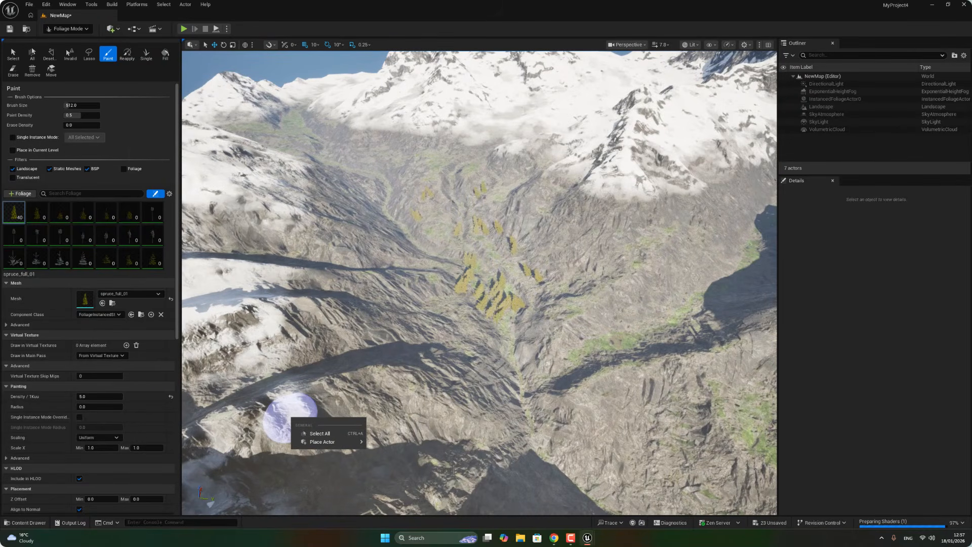
{"action": "left_click", "coordinate": [468, 360]}
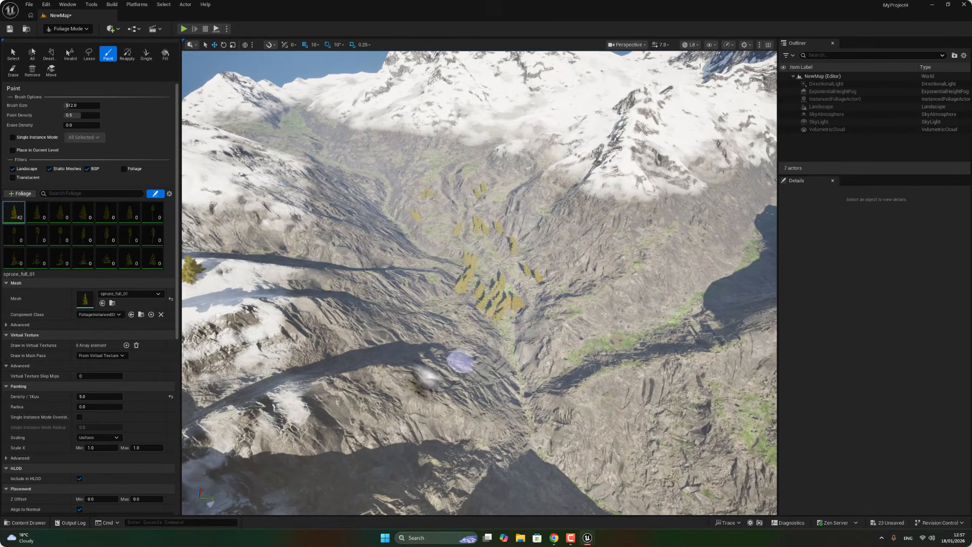
{"action": "left_click", "coordinate": [214, 269]}
Raise the brush size to about 1760 and paint spruce trees across the mountainsides.
{"action": "left_click_drag", "start_coordinate": [76, 105], "coordinate": [82, 105]}
{"action": "mouse_move", "coordinate": [397, 235]}
{"action": "left_mouse_down"}
{"action": "mouse_move", "coordinate": [386, 224]}
{"action": "mouse_move", "coordinate": [290, 240]}
{"action": "mouse_move", "coordinate": [304, 369]}
{"action": "mouse_move", "coordinate": [683, 430]}
{"action": "mouse_move", "coordinate": [729, 283]}
{"action": "mouse_move", "coordinate": [648, 220]}
{"action": "mouse_move", "coordinate": [521, 239]}
{"action": "mouse_move", "coordinate": [629, 443]}
{"action": "left_mouse_up"}
{"action": "mouse_move", "coordinate": [534, 466]}
{"action": "left_mouse_down"}
{"action": "mouse_move", "coordinate": [401, 308]}
{"action": "mouse_move", "coordinate": [390, 194]}
{"action": "mouse_move", "coordinate": [416, 149]}
{"action": "left_mouse_up"}
{"action": "mouse_move", "coordinate": [457, 124]}
{"action": "left_mouse_down"}
{"action": "mouse_move", "coordinate": [618, 162]}
{"action": "mouse_move", "coordinate": [610, 152]}
{"action": "mouse_move", "coordinate": [697, 129]}
{"action": "mouse_move", "coordinate": [629, 105]}
{"action": "mouse_move", "coordinate": [334, 83]}
{"action": "mouse_move", "coordinate": [369, 111]}
{"action": "mouse_move", "coordinate": [404, 112]}
{"action": "mouse_move", "coordinate": [225, 195]}
{"action": "mouse_move", "coordinate": [114, 197]}
{"action": "left_mouse_up"}
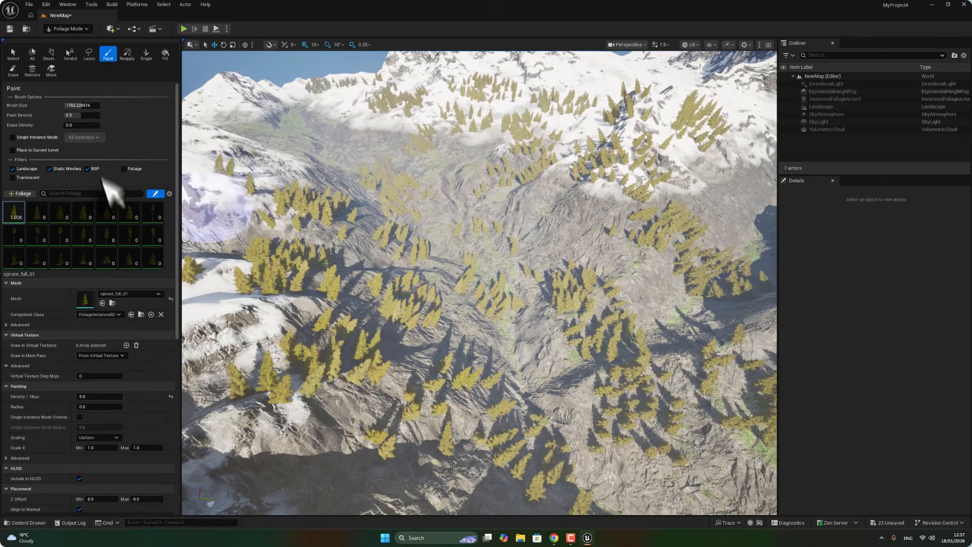
Increase the brush size to 8192 and paint spruce trees over the wider landscape.
{"action": "left_click_drag", "start_coordinate": [83, 112], "coordinate": [99, 107]}
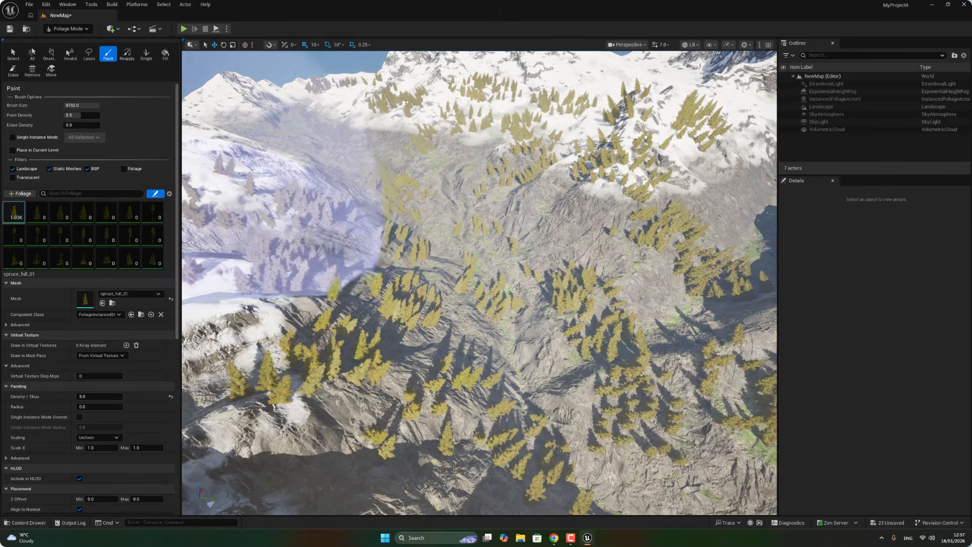
{"action": "mouse_move", "coordinate": [396, 282]}
{"action": "right_mouse_down"}
{"action": "mouse_move", "coordinate": [394, 304]}
{"action": "mouse_move", "coordinate": [379, 309]}
{"action": "mouse_move", "coordinate": [414, 357]}
{"action": "mouse_move", "coordinate": [618, 336]}
{"action": "mouse_move", "coordinate": [638, 324]}
{"action": "right_mouse_up"}
{"action": "mouse_move", "coordinate": [638, 324]}
{"action": "left_mouse_down"}
{"action": "mouse_move", "coordinate": [377, 360]}
{"action": "mouse_move", "coordinate": [291, 282]}
{"action": "mouse_move", "coordinate": [272, 217]}
{"action": "mouse_move", "coordinate": [282, 210]}
{"action": "mouse_move", "coordinate": [586, 113]}
{"action": "mouse_move", "coordinate": [678, 160]}
{"action": "mouse_move", "coordinate": [713, 273]}
{"action": "mouse_move", "coordinate": [473, 91]}
{"action": "mouse_move", "coordinate": [521, 101]}
{"action": "mouse_move", "coordinate": [545, 72]}
{"action": "mouse_move", "coordinate": [527, 131]}
{"action": "left_mouse_up"}
{"action": "mouse_move", "coordinate": [526, 131]}
{"action": "right_mouse_down"}
{"action": "mouse_move", "coordinate": [499, 238]}
{"action": "mouse_move", "coordinate": [516, 187]}
{"action": "right_mouse_up"}
{"action": "key", "text": "w"}
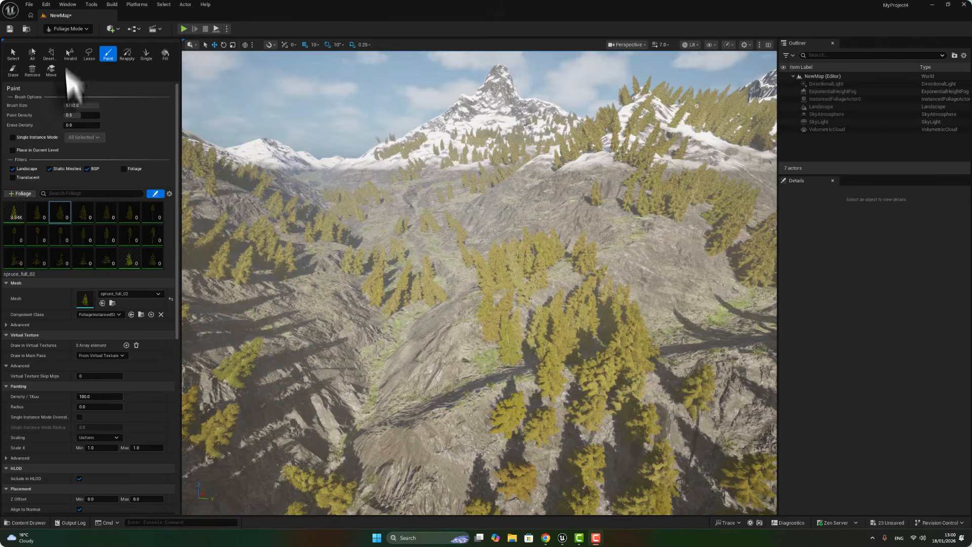
Save all changes and switch the editor from Foliage mode to Selection mode.
{"action": "left_click", "coordinate": [27, 4]}
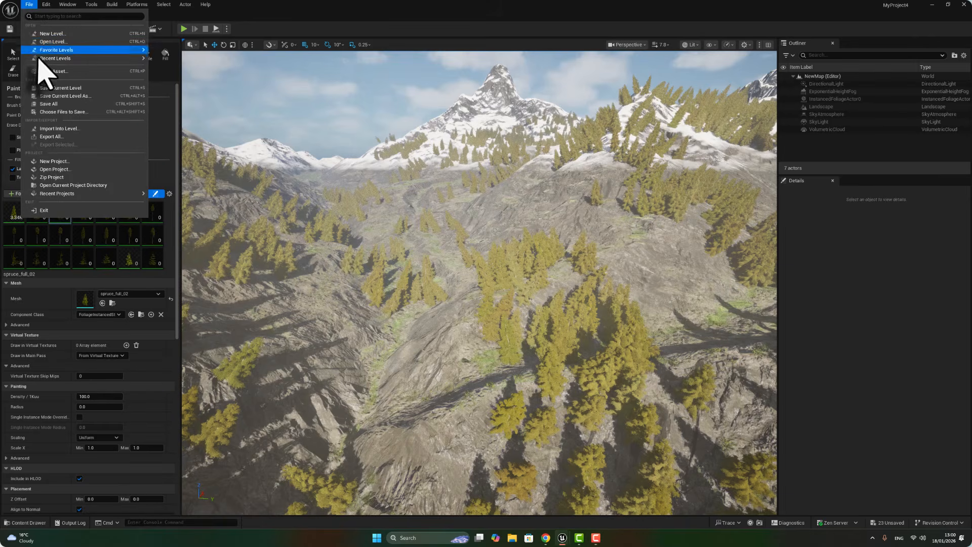
{"action": "left_click", "coordinate": [59, 103]}
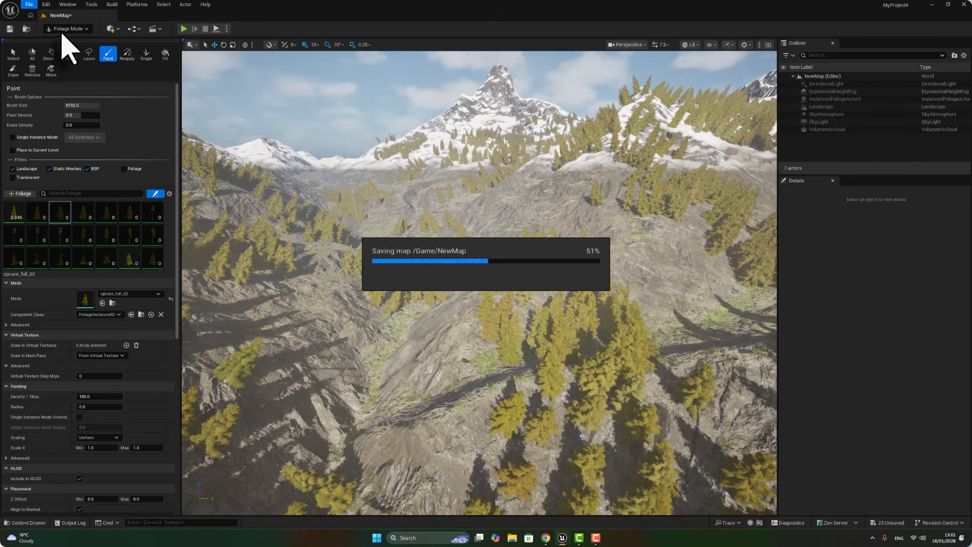
{"action": "left_click", "coordinate": [66, 29]}
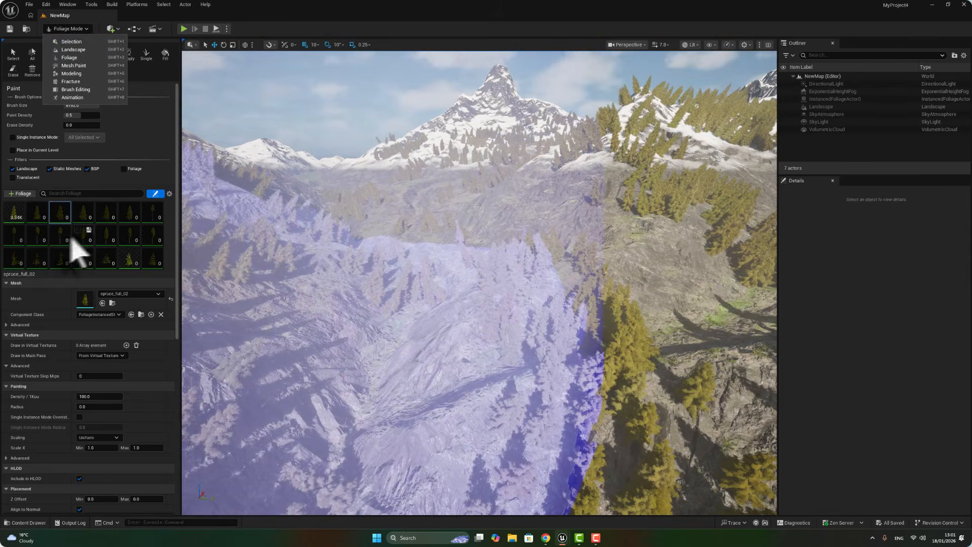
{"action": "left_click", "coordinate": [13, 225]}
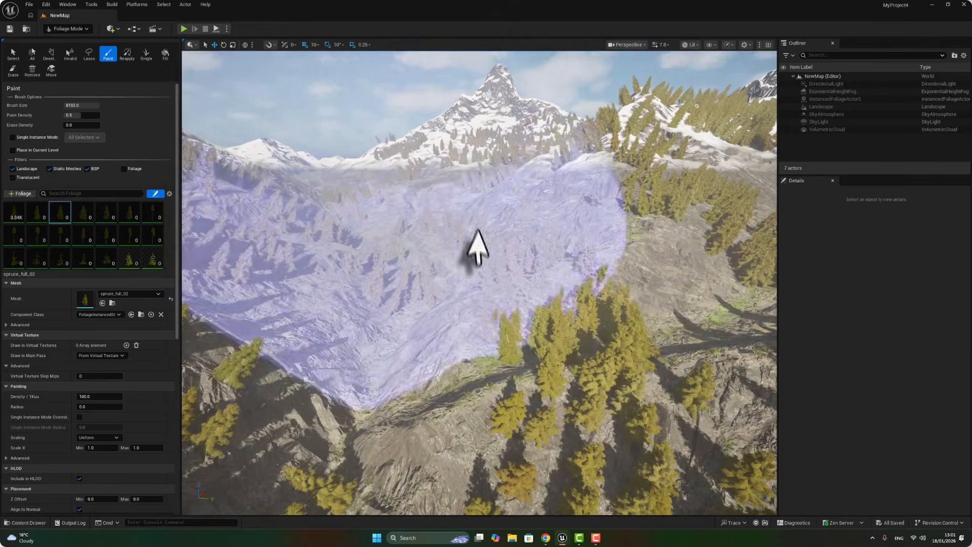
{"action": "left_click", "coordinate": [62, 28]}
{"action": "left_click", "coordinate": [69, 42]}
Place a Player Start on the slope among the spruce trees.
{"action": "right_click_drag", "start_coordinate": [330, 294], "coordinate": [355, 285]}
{"action": "key", "text": "w"}
{"action": "key", "text": "w"}
{"action": "left_click", "coordinate": [660, 45]}
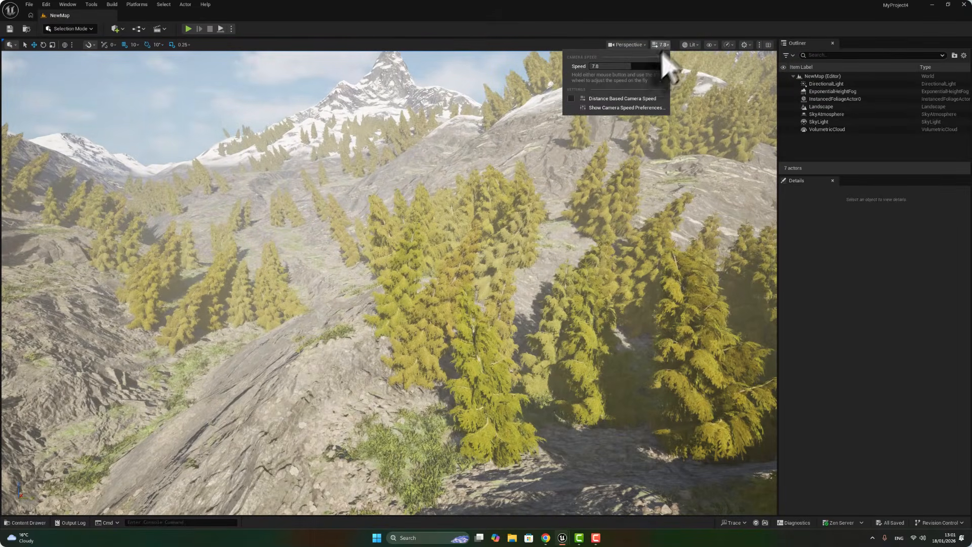
{"action": "right_click_drag", "start_coordinate": [428, 259], "coordinate": [409, 298]}
{"action": "key", "text": "w"}
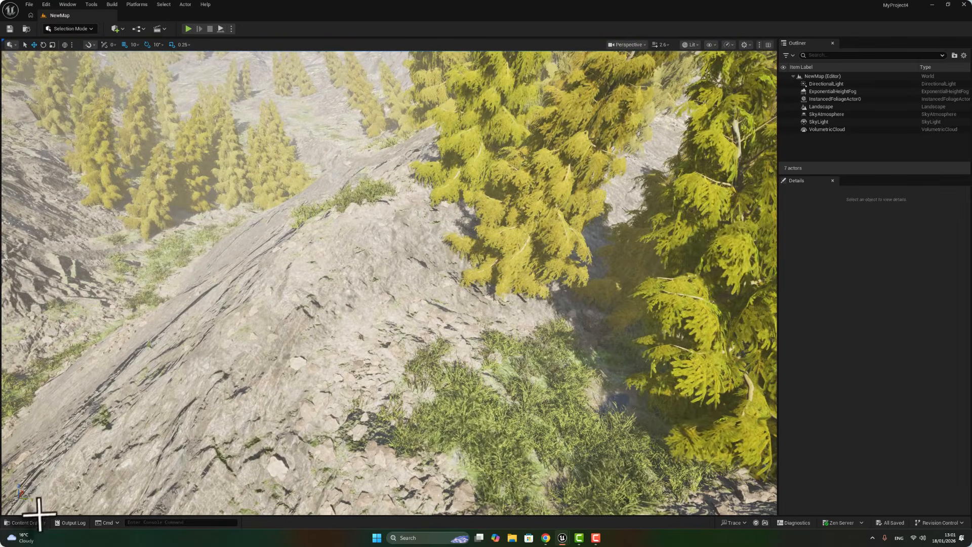
{"action": "left_click", "coordinate": [123, 28]}
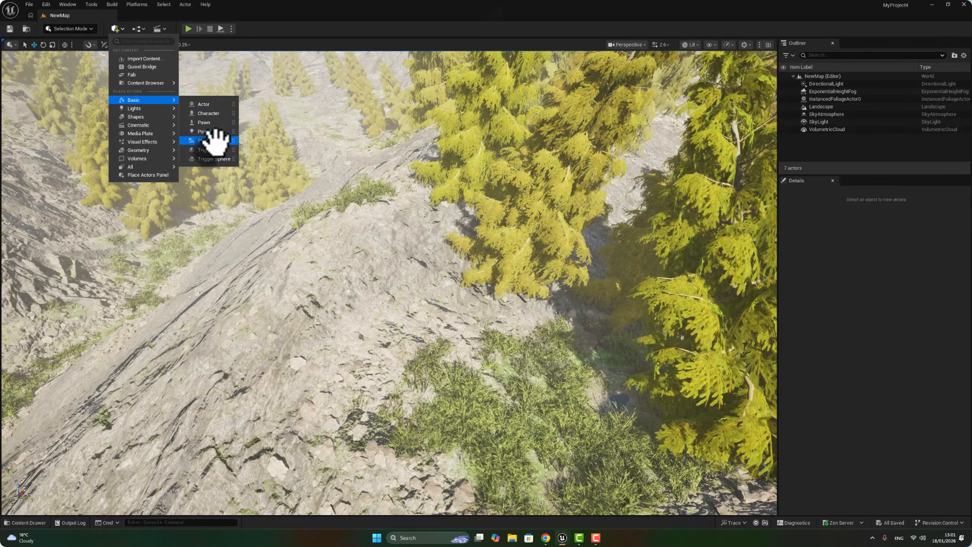
{"action": "left_click", "coordinate": [213, 132]}
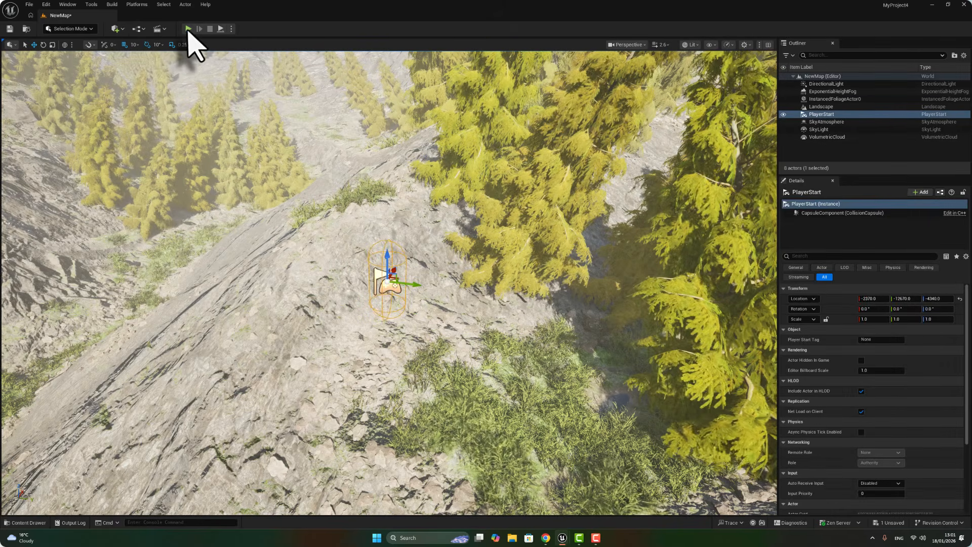
Play the level in the editor and walk the character forward through the forest.
{"action": "left_click", "coordinate": [188, 30]}
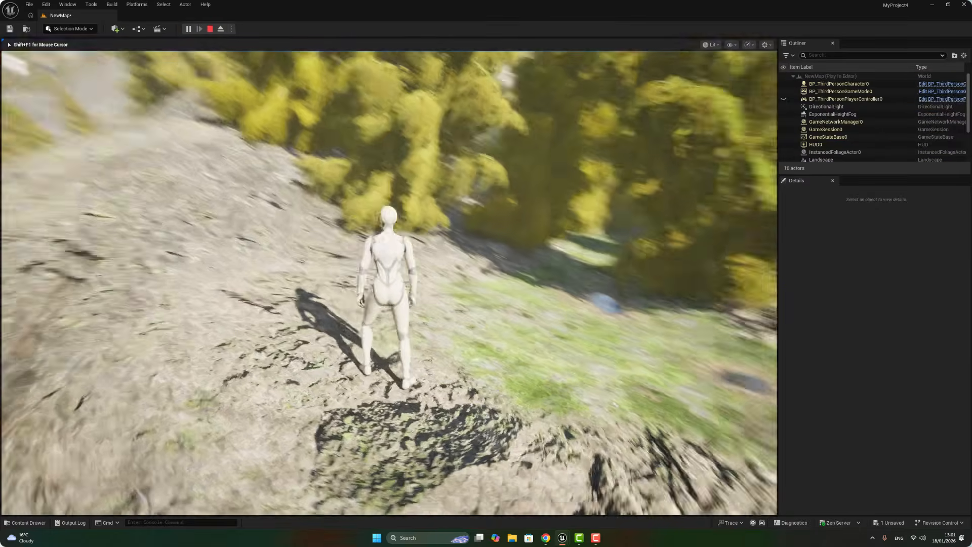
{"action": "key", "text": "w"}
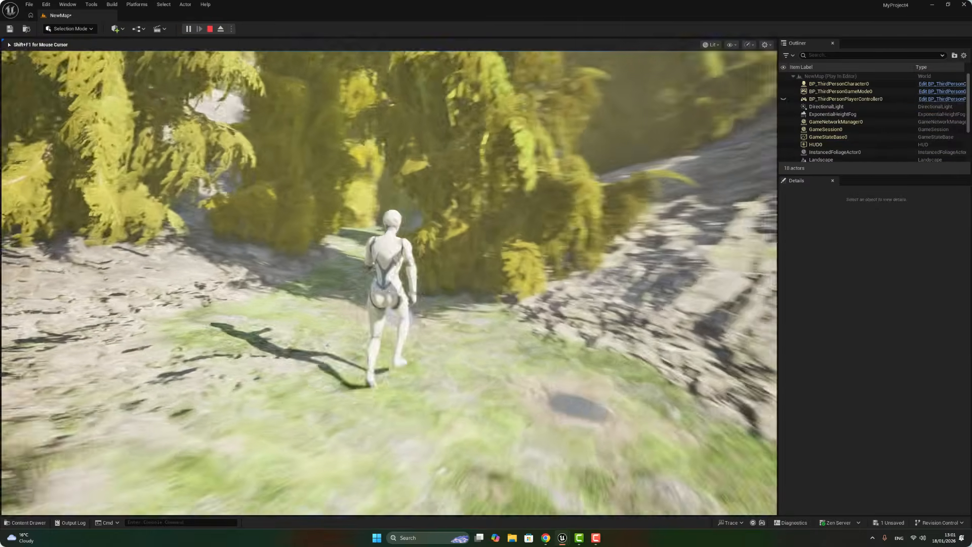